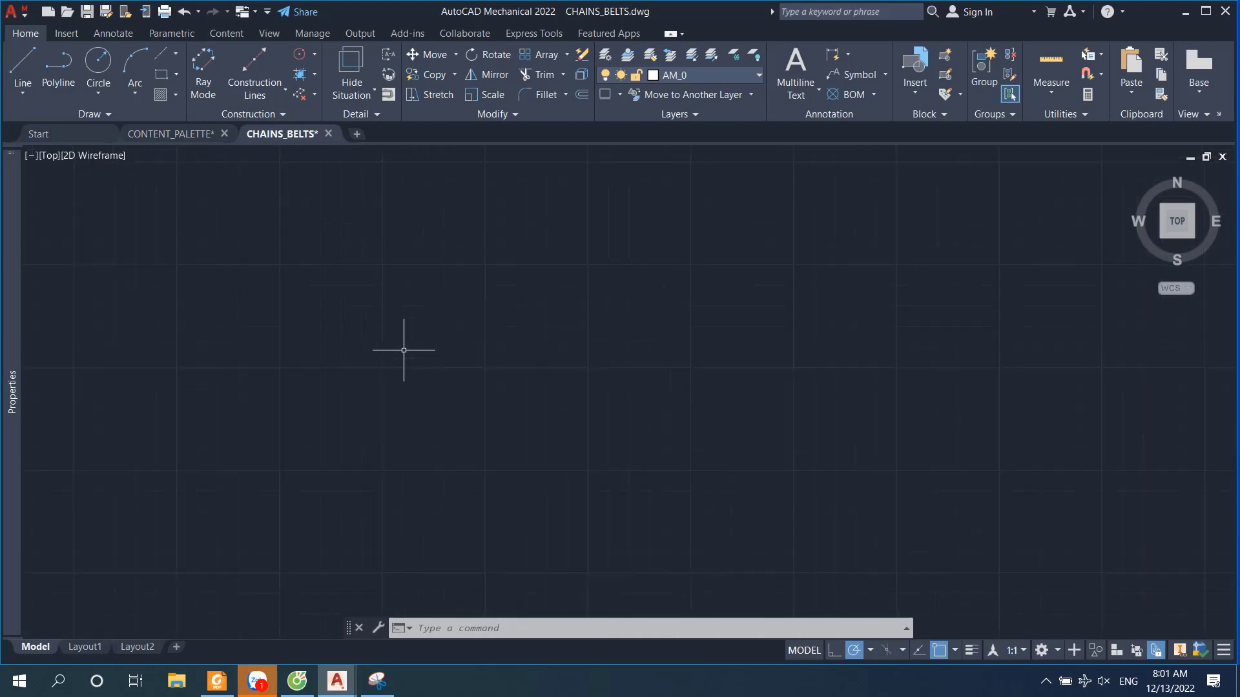
# Step: Launch the Sprocket/Pulley insertion from the Content tab's Chains/Belts tools
pyautogui.scroll(-2, 487, 321)
pyautogui.click(226, 33)
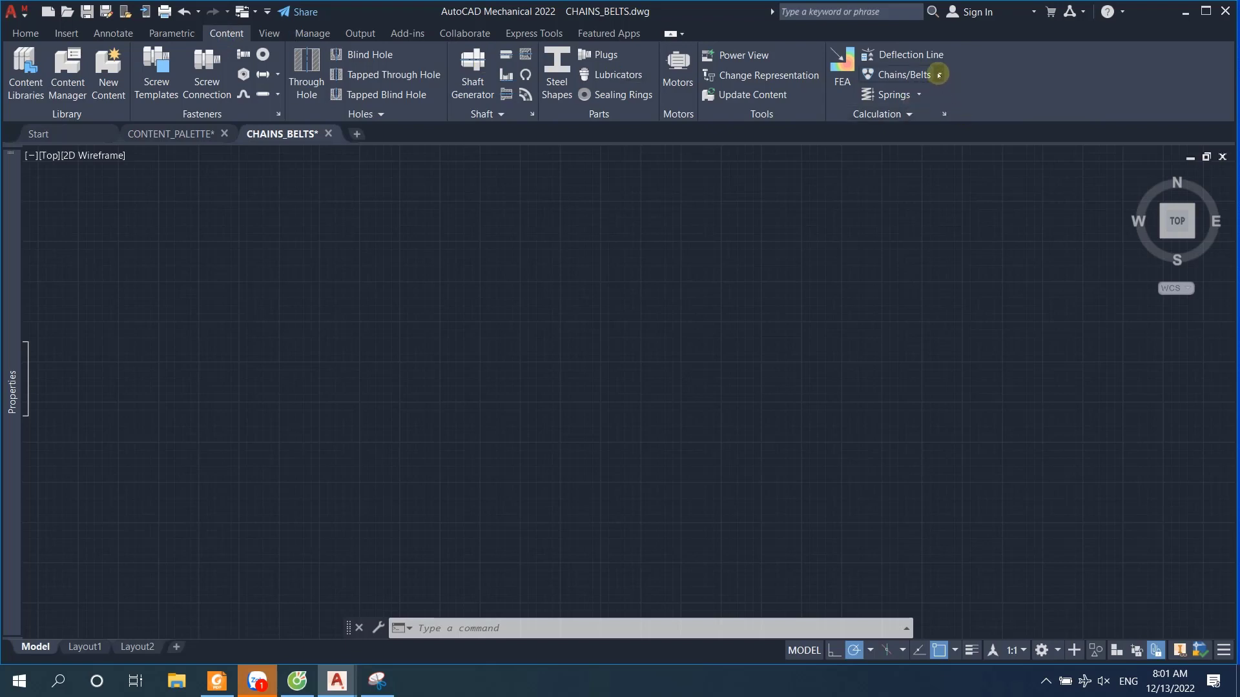
pyautogui.click(938, 74)
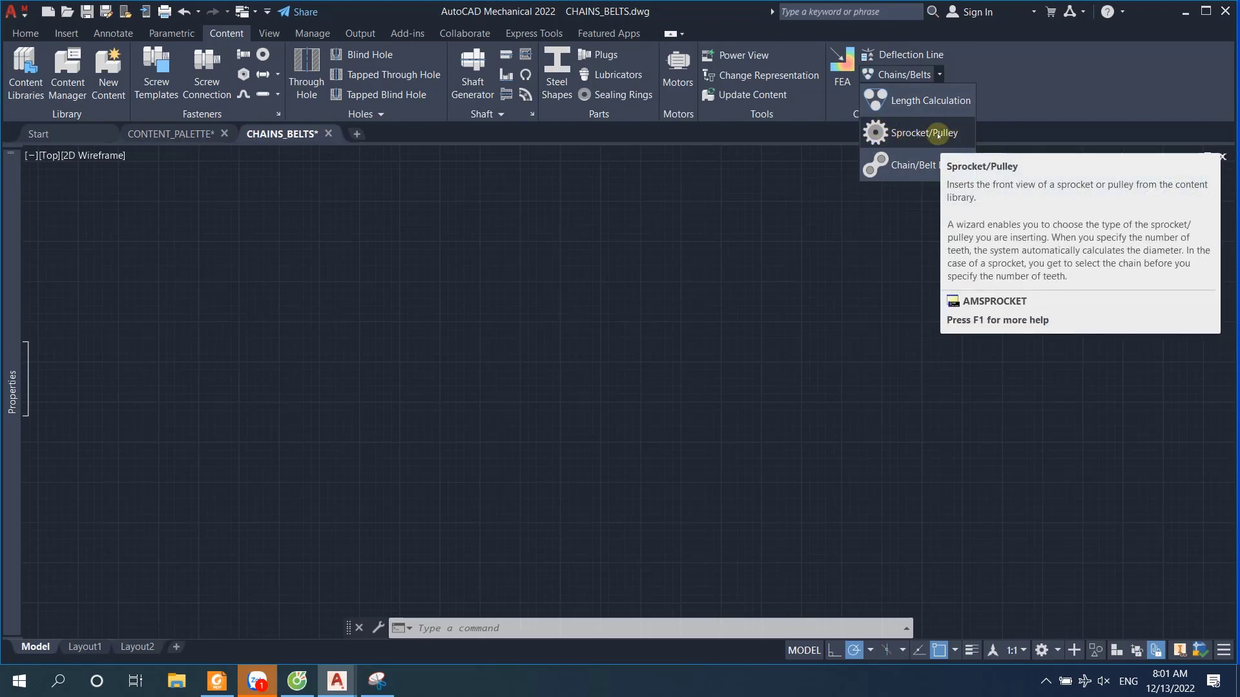
pyautogui.click(917, 134)
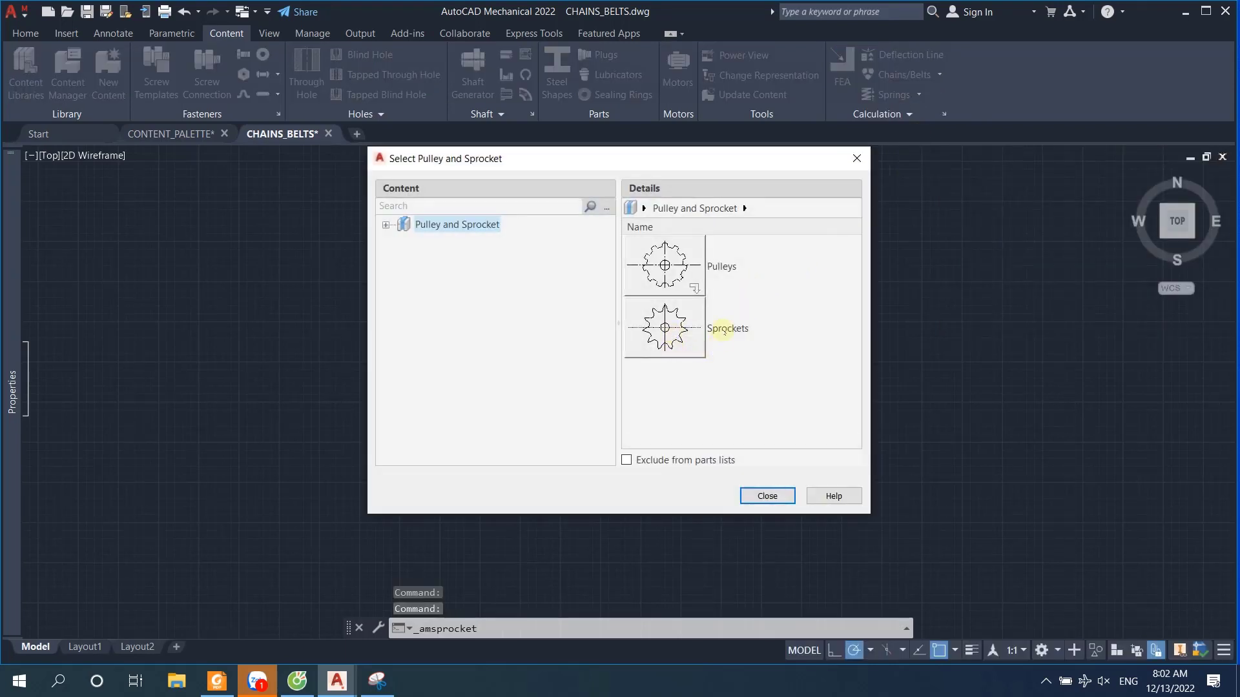
# Step: Choose Sprockets, place the sprocket centre in the drawing and accept a 0° rotation
pyautogui.click(669, 328)
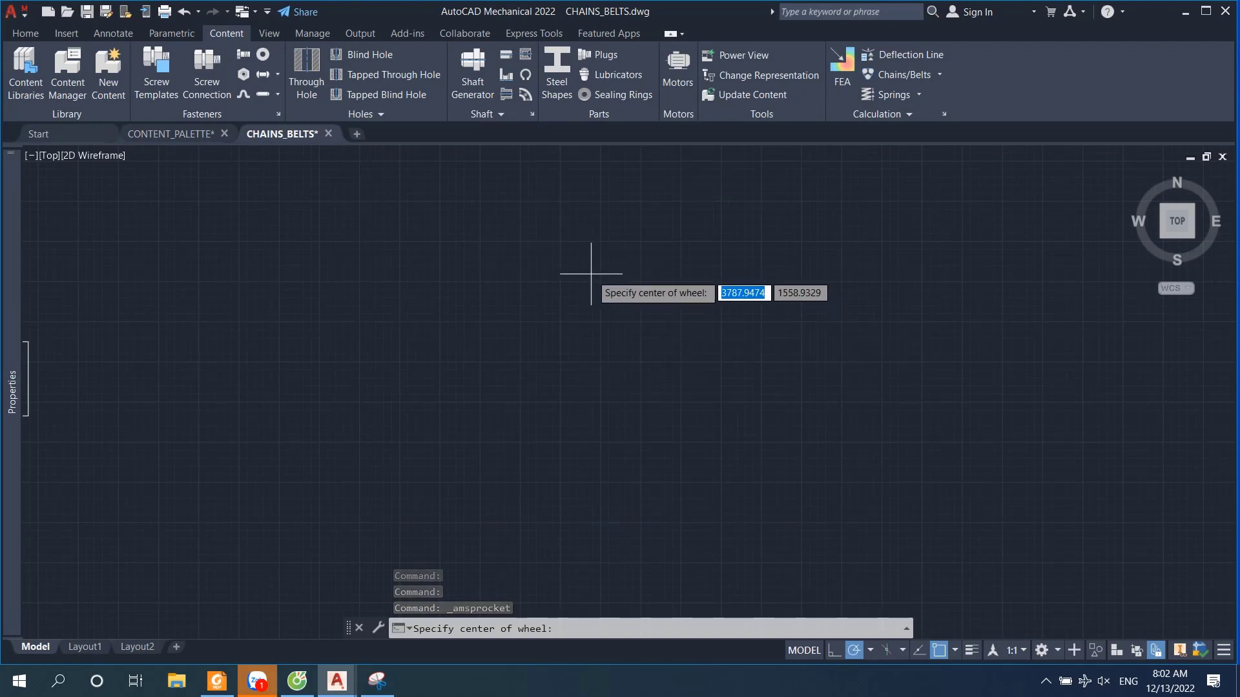
pyautogui.click(513, 278)
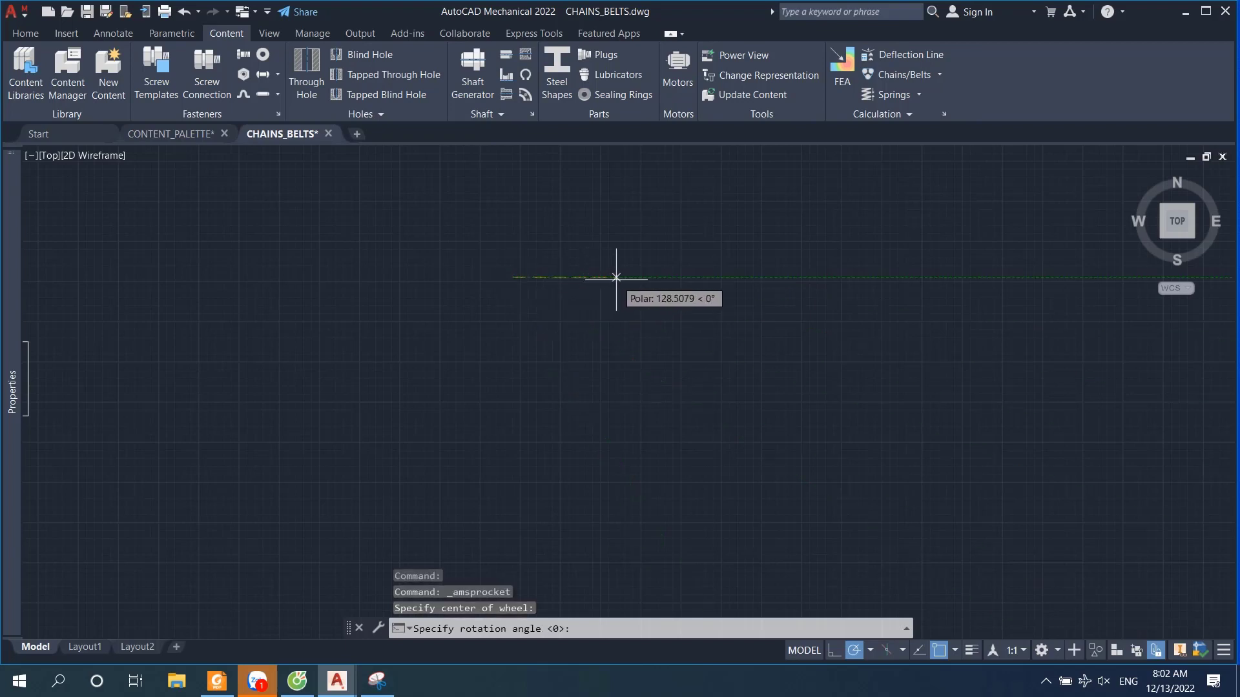
pyautogui.click(616, 278)
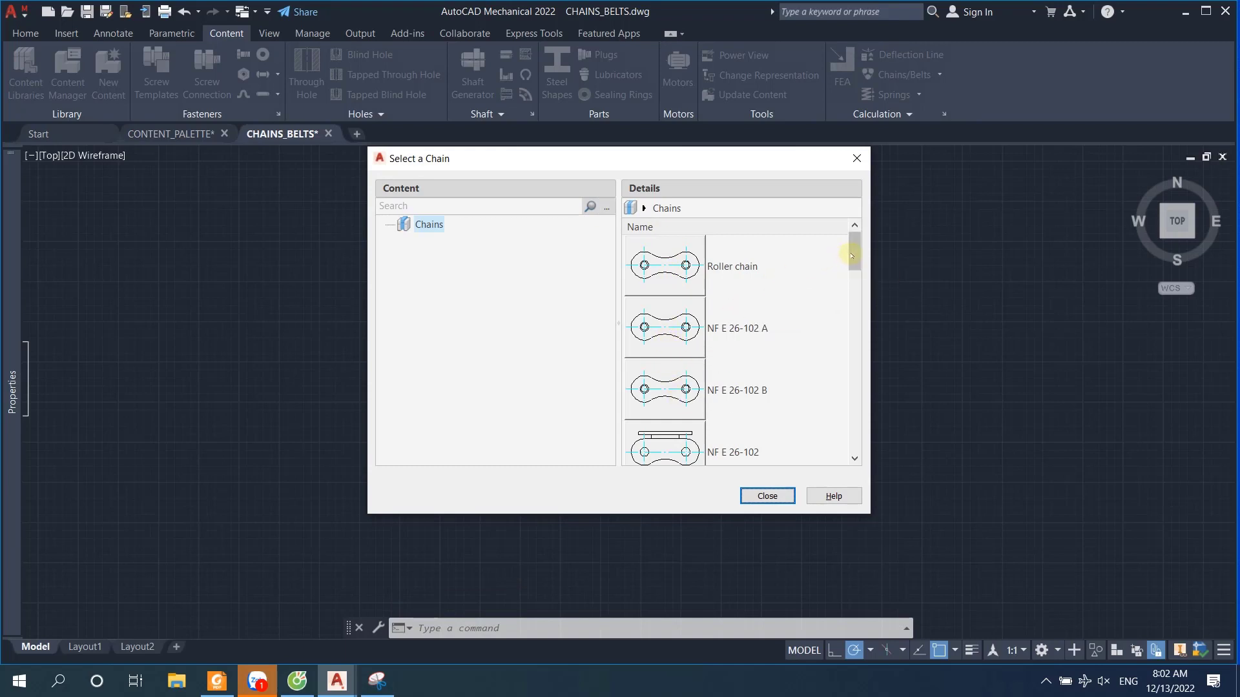
# Step: Base the sprocket on ISO 606 Metric chain size 10B-1 with 15.875 mm pitch
pyautogui.moveTo(854, 254); pyautogui.dragTo(851, 360)
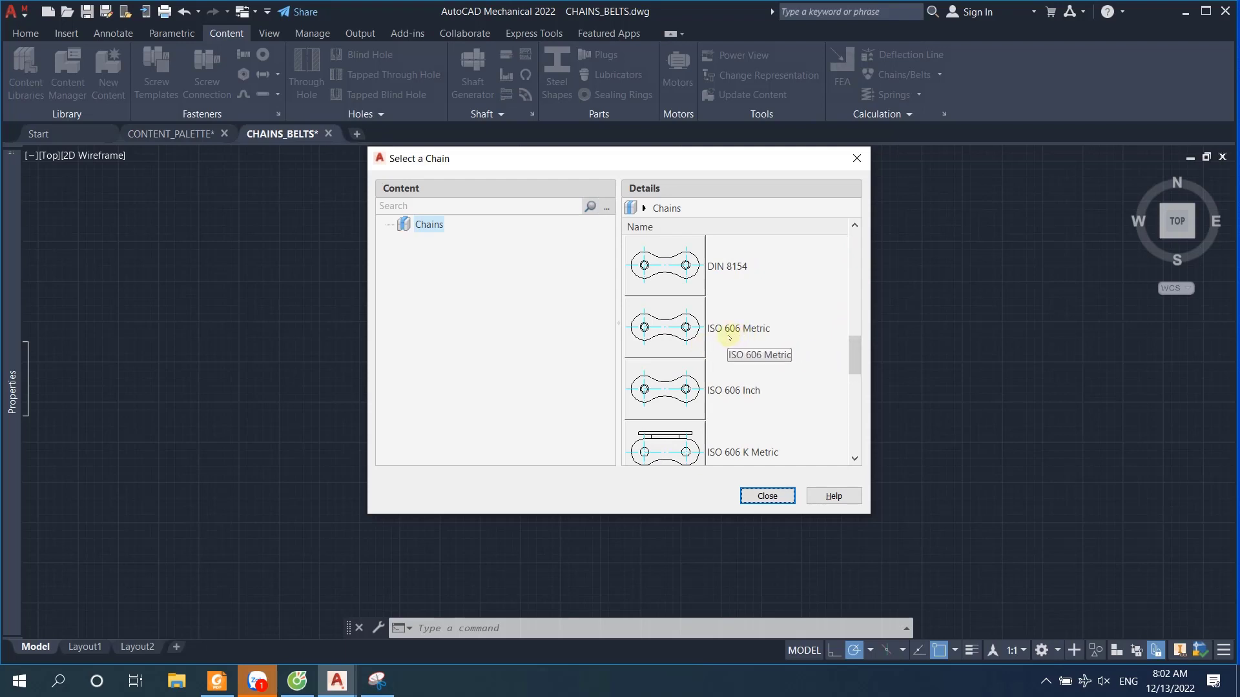
pyautogui.click(654, 334)
pyautogui.doubleClick(654, 335)
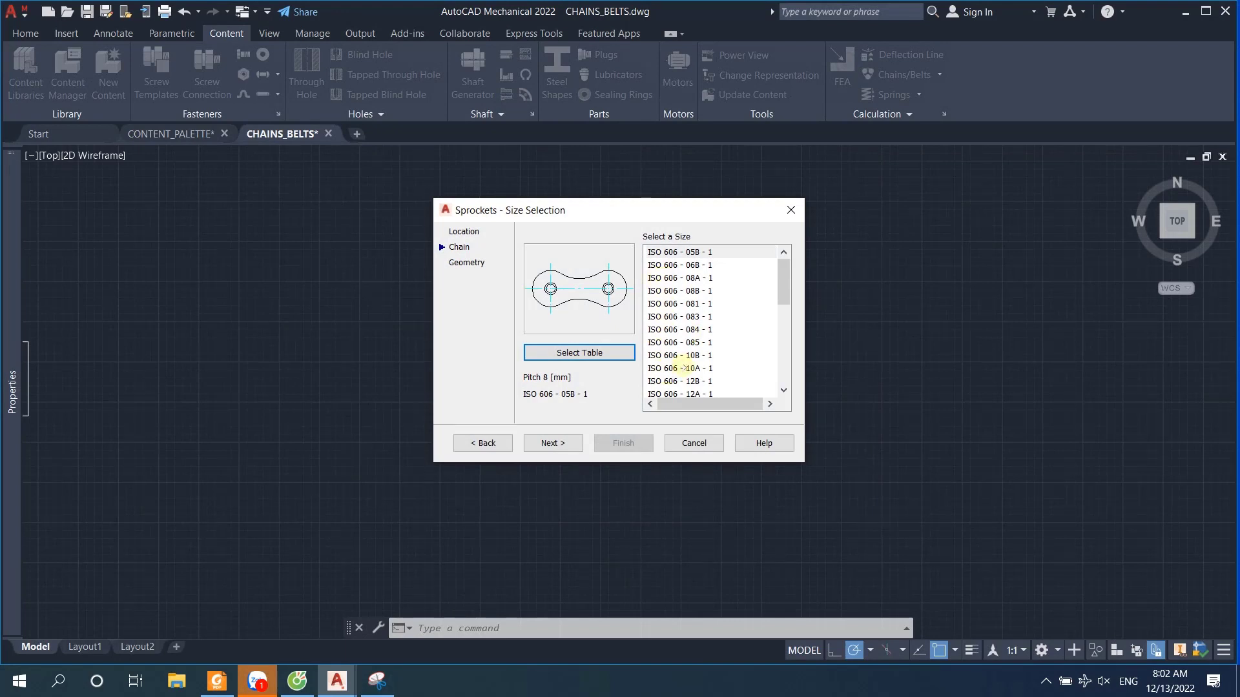
pyautogui.click(701, 357)
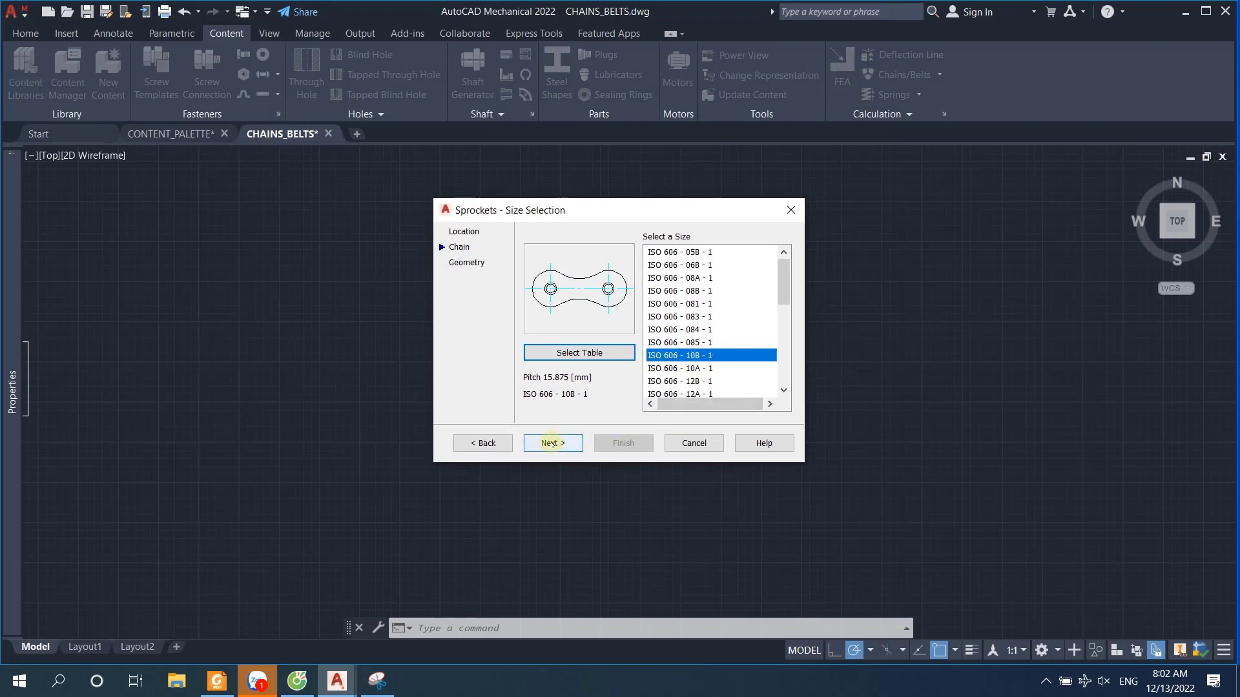
pyautogui.click(551, 443)
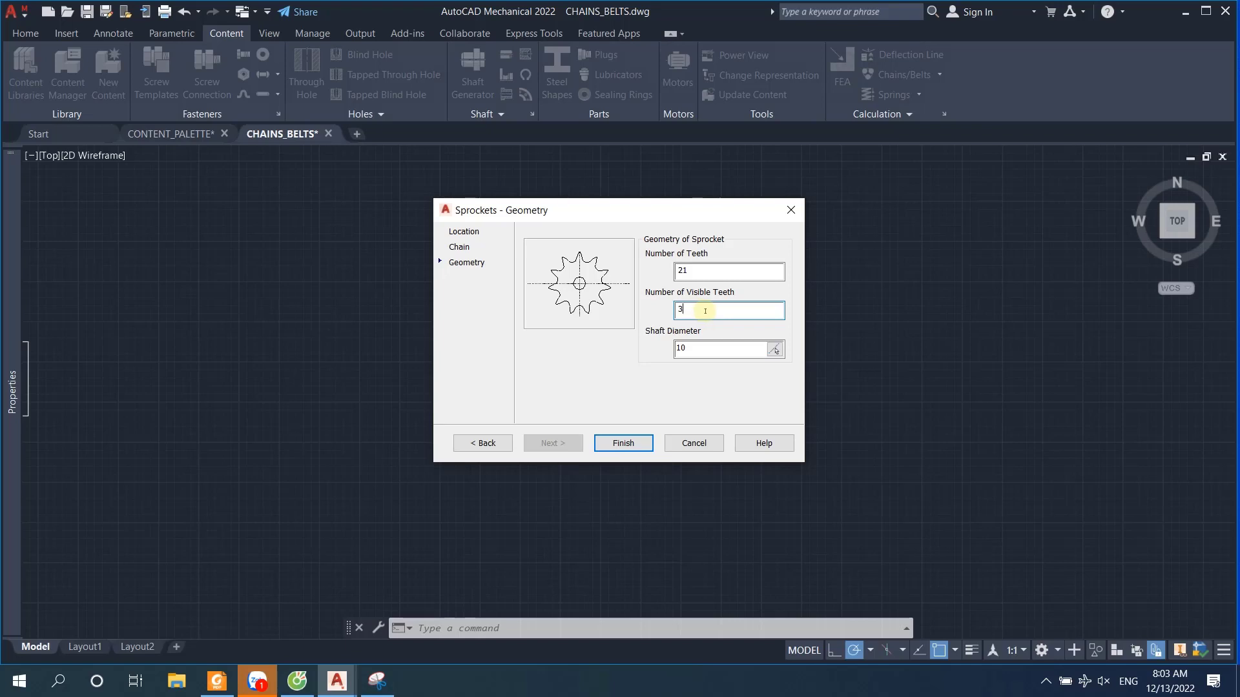
# Step: Draw the 21-tooth sprocket with 15 visible teeth and shaft diameter 10
pyautogui.click(699, 348)
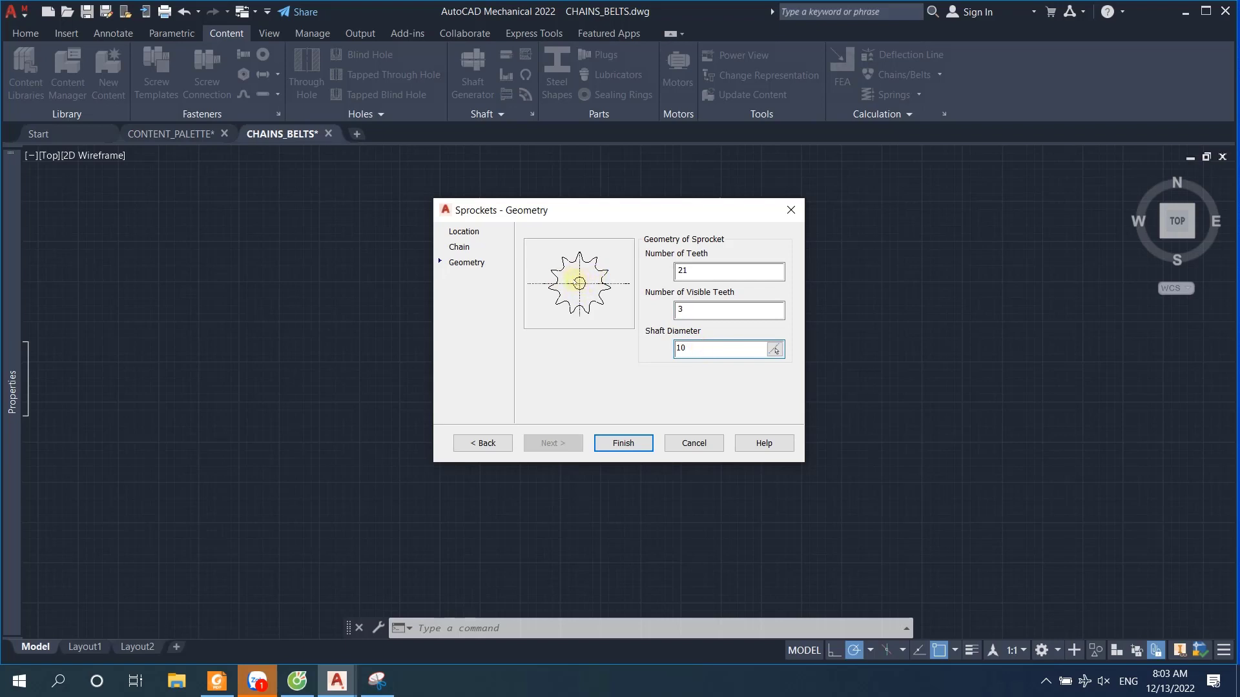
pyautogui.click(698, 310)
pyautogui.write('15')
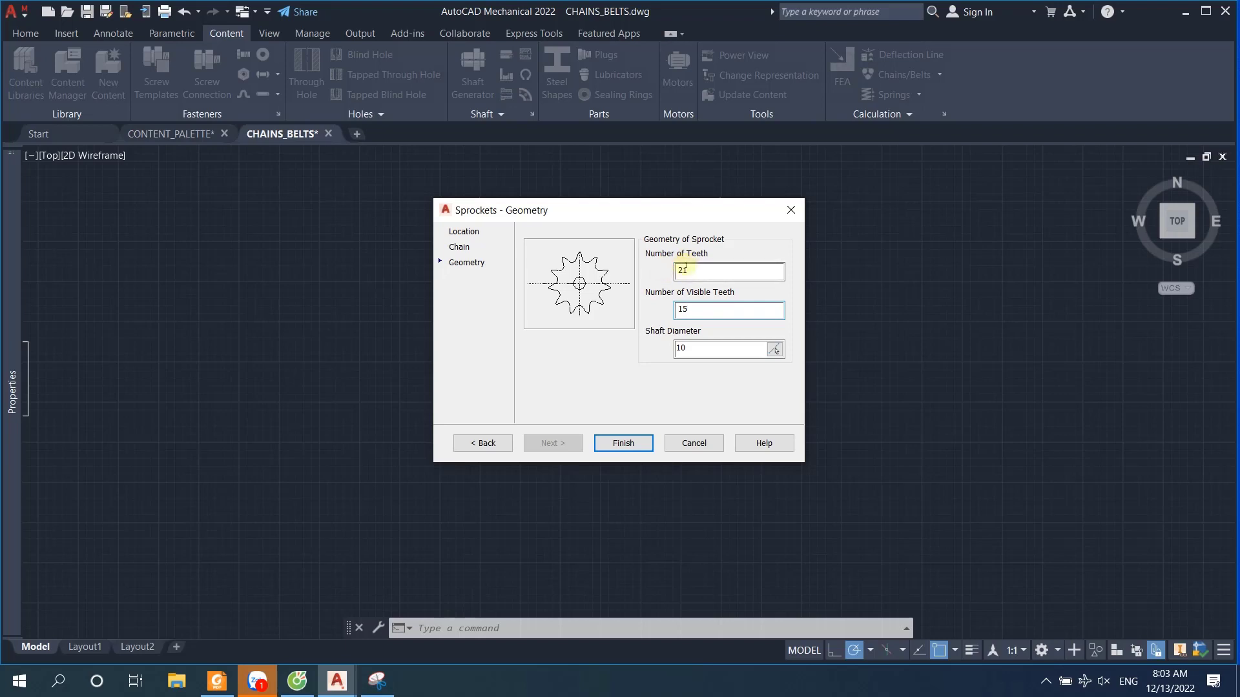
pyautogui.click(624, 443)
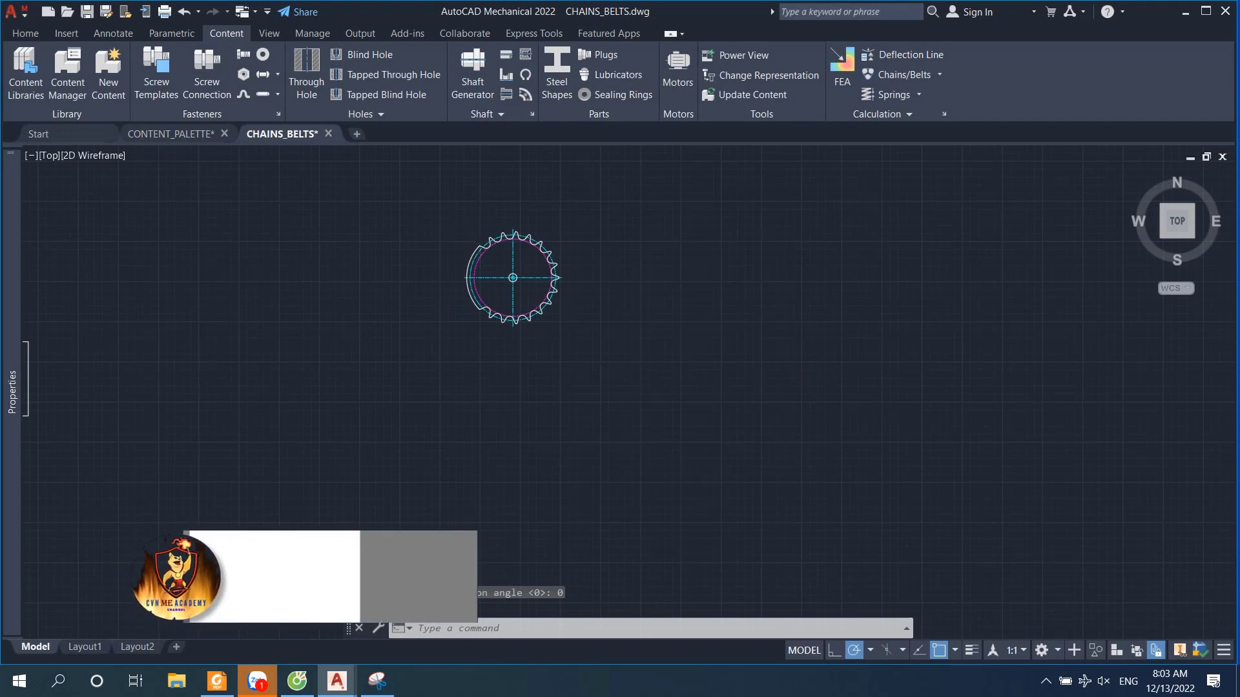
pyautogui.scroll(4, 484, 235)
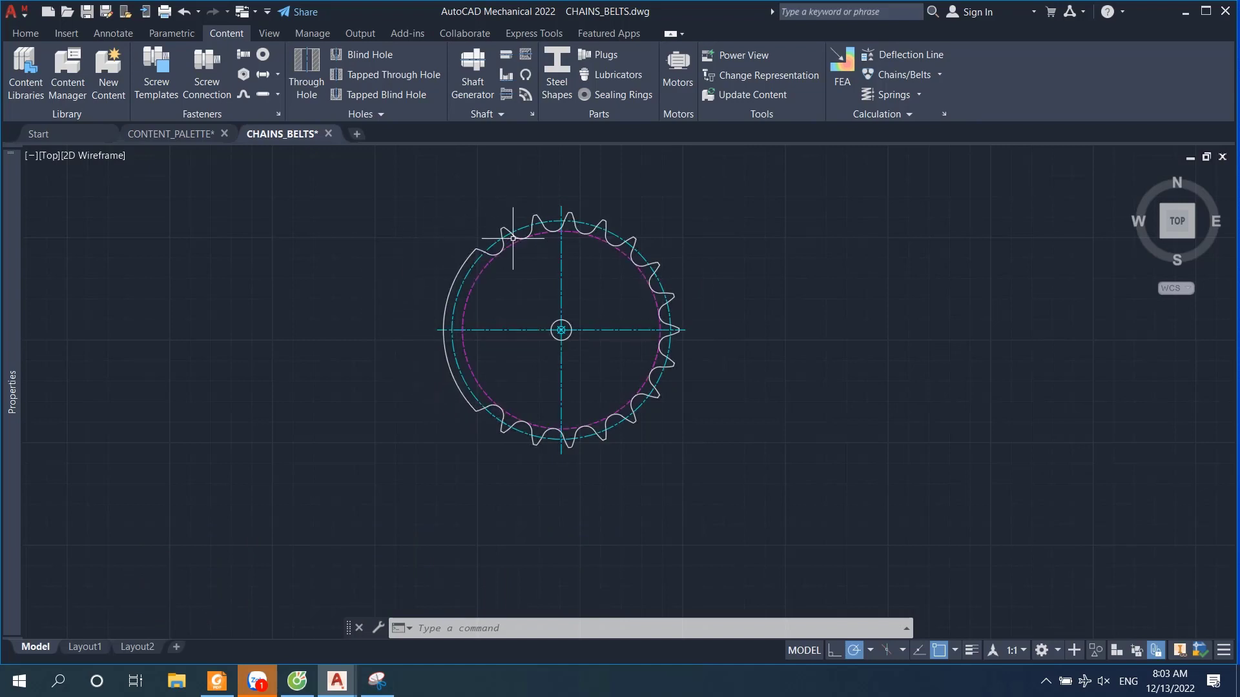
pyautogui.scroll(-3, 604, 287)
pyautogui.moveTo(633, 337)
pyautogui.mouseDown(button='middle')
pyautogui.moveTo(429, 302)
pyautogui.moveTo(452, 307)
pyautogui.moveTo(484, 286)
pyautogui.mouseUp(button='middle')
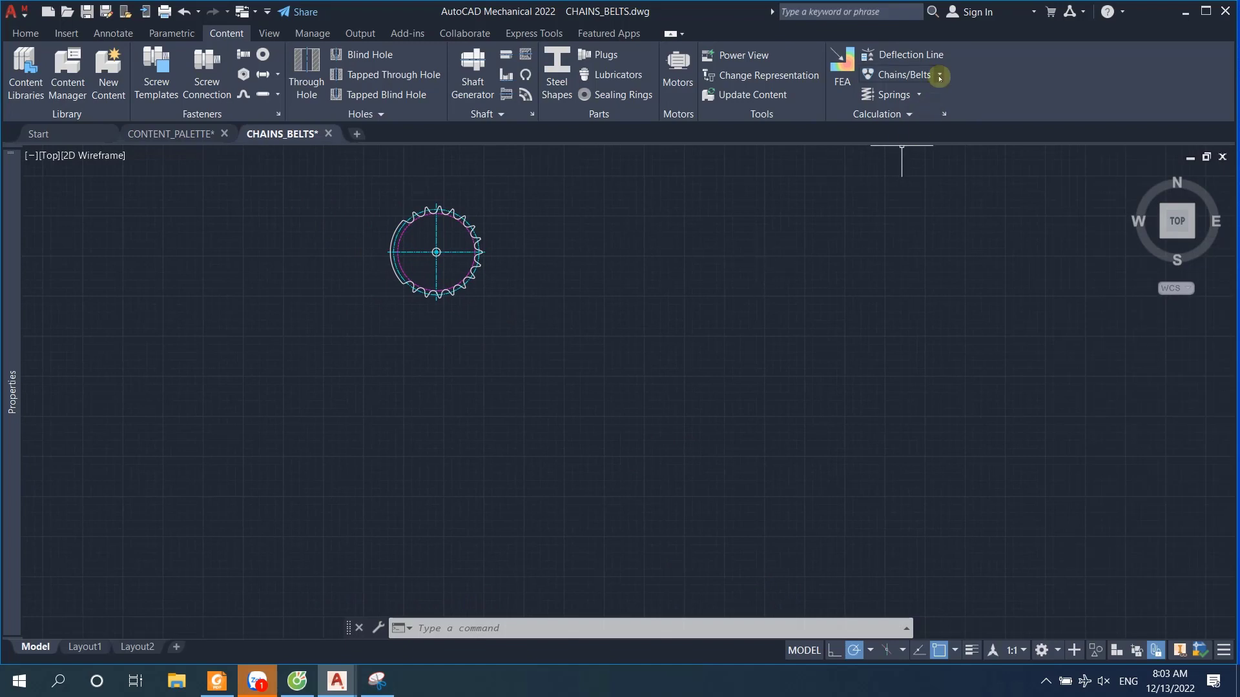
# Step: Start a second sprocket centred lower right at 0° on ISO 606 10B-1 chain
pyautogui.click(939, 76)
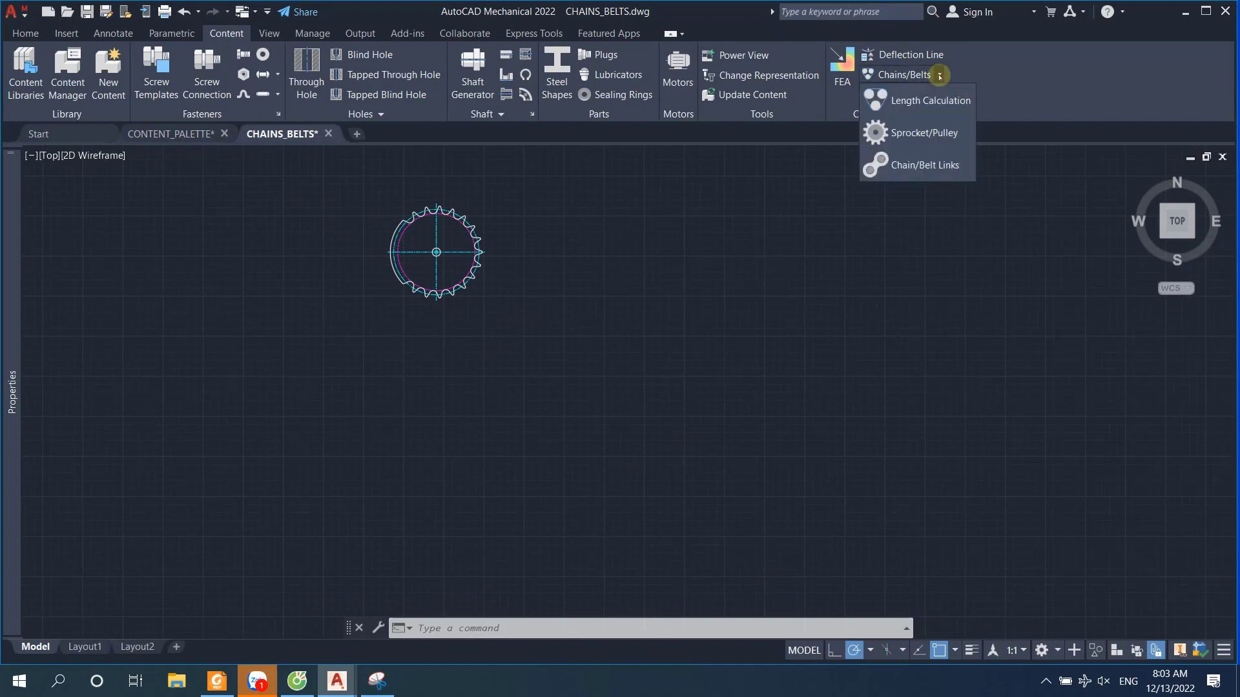
pyautogui.click(917, 132)
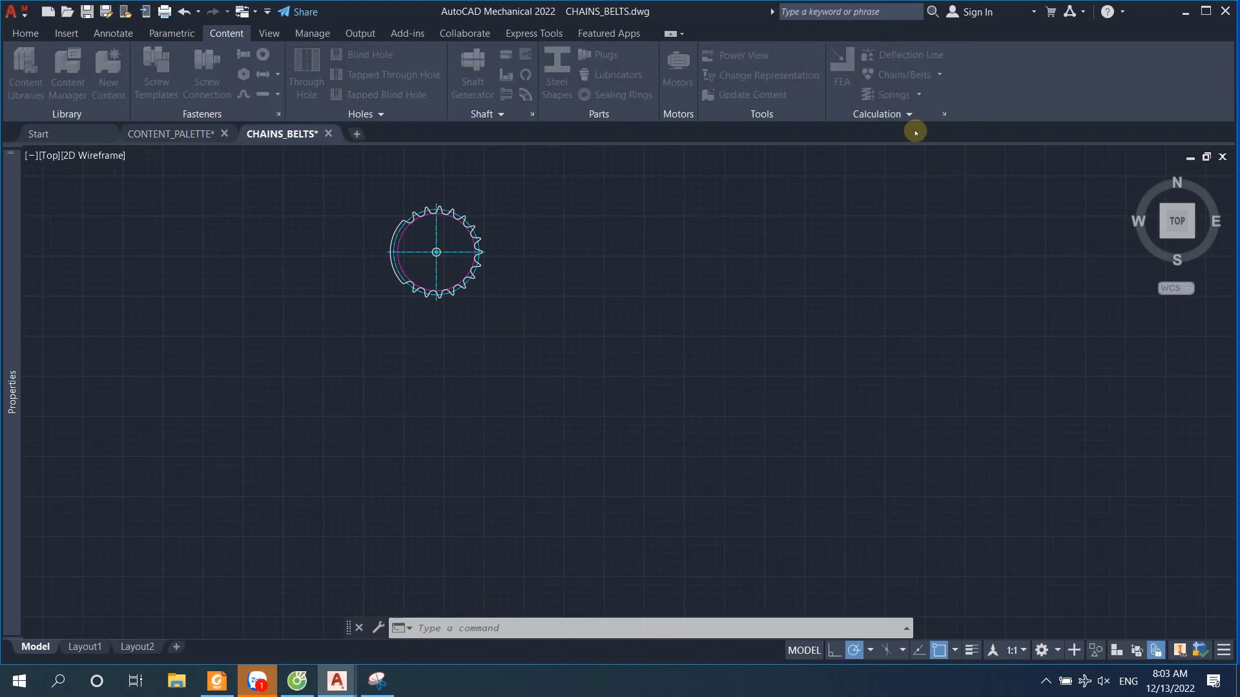
pyautogui.doubleClick(665, 327)
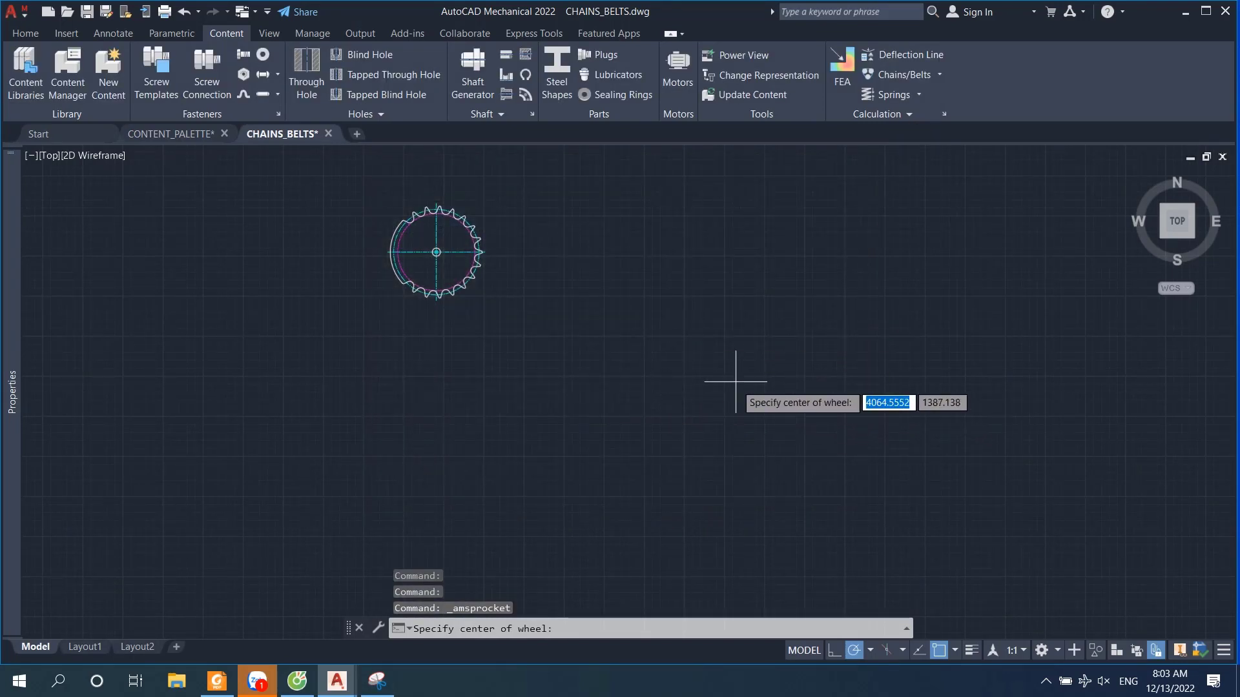
pyautogui.click(775, 388)
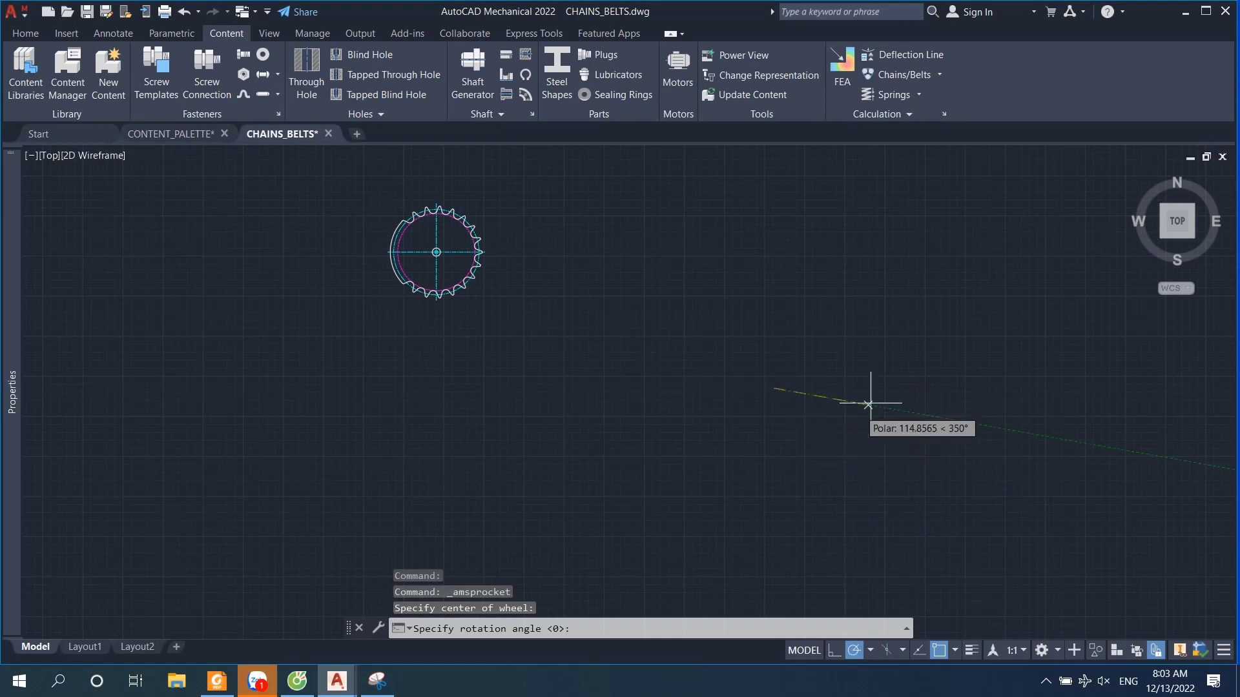
pyautogui.click(905, 388)
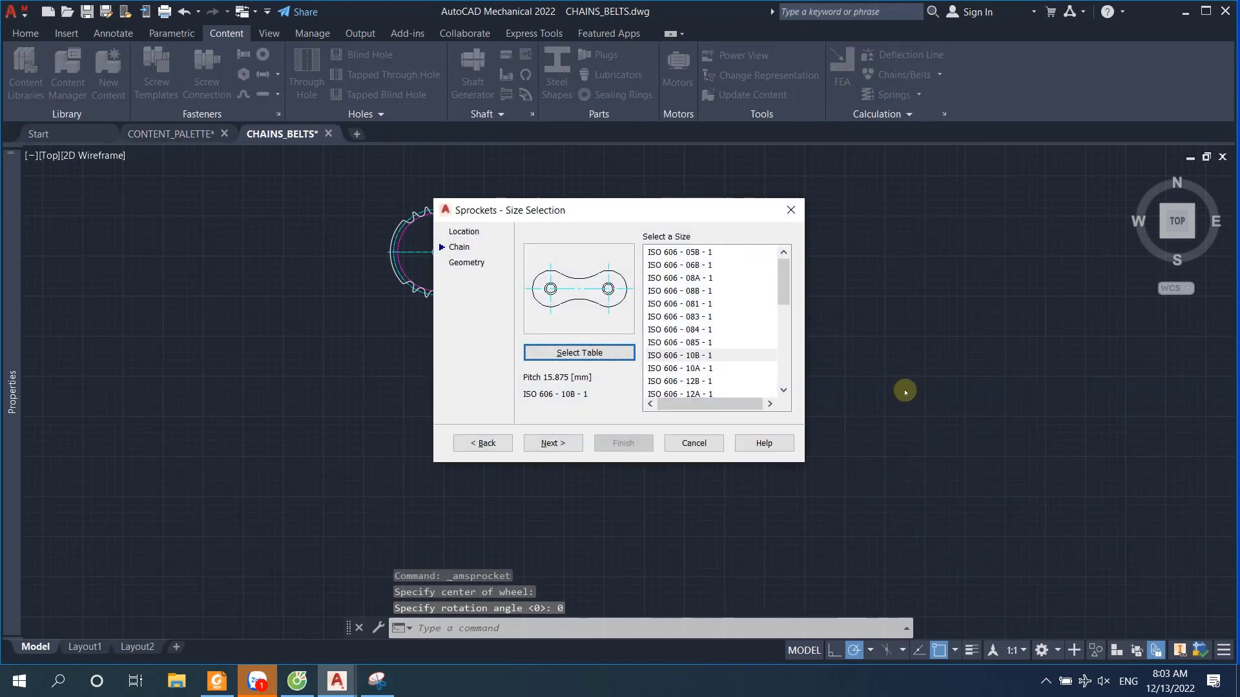
pyautogui.click(692, 356)
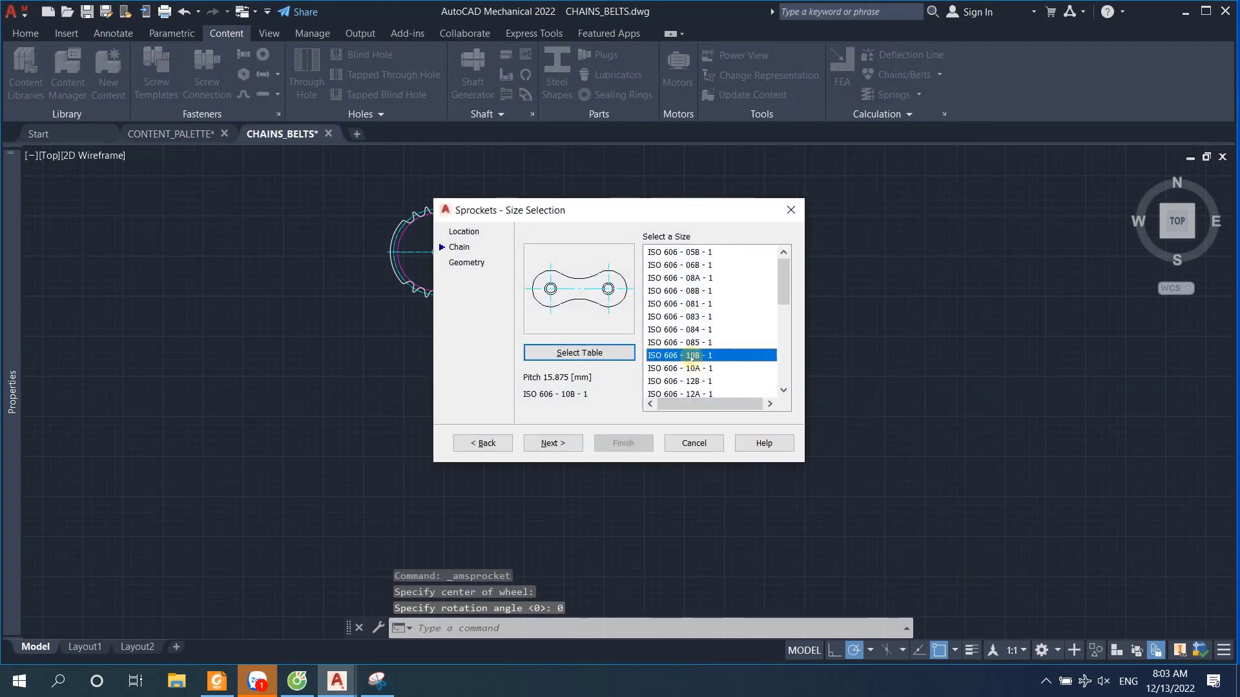
pyautogui.click(553, 443)
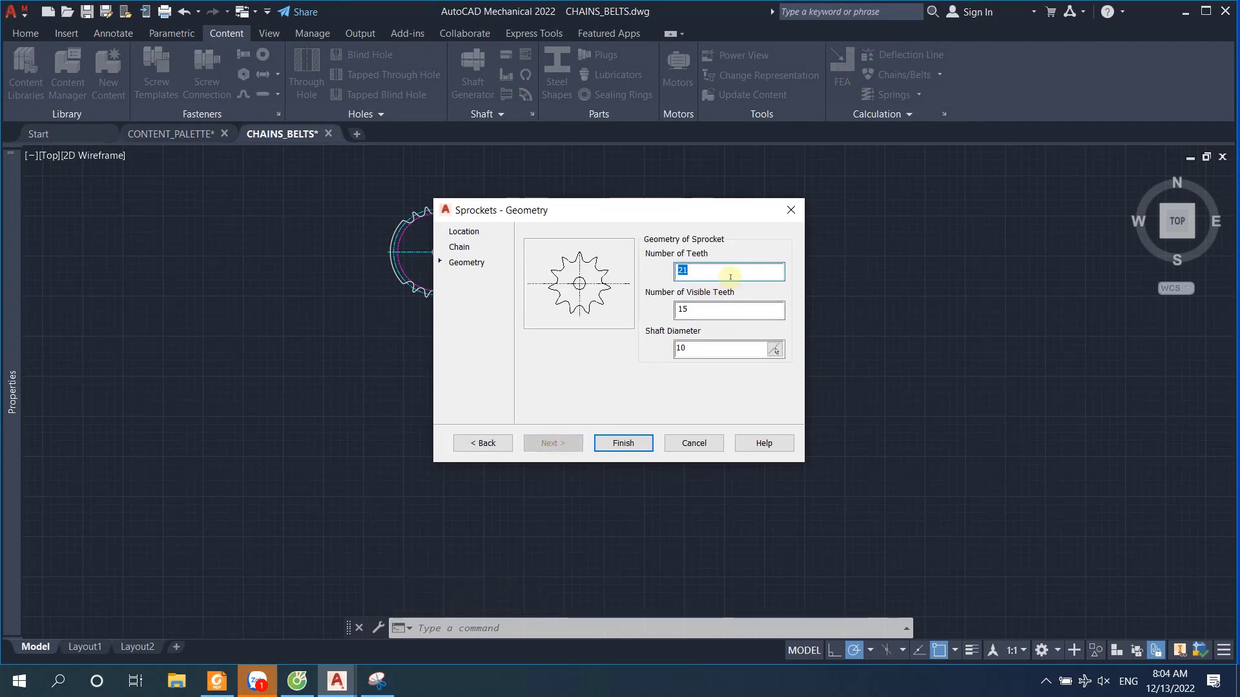
# Step: Finish the second sprocket with 25 teeth and 18 visible teeth
pyautogui.write('25')
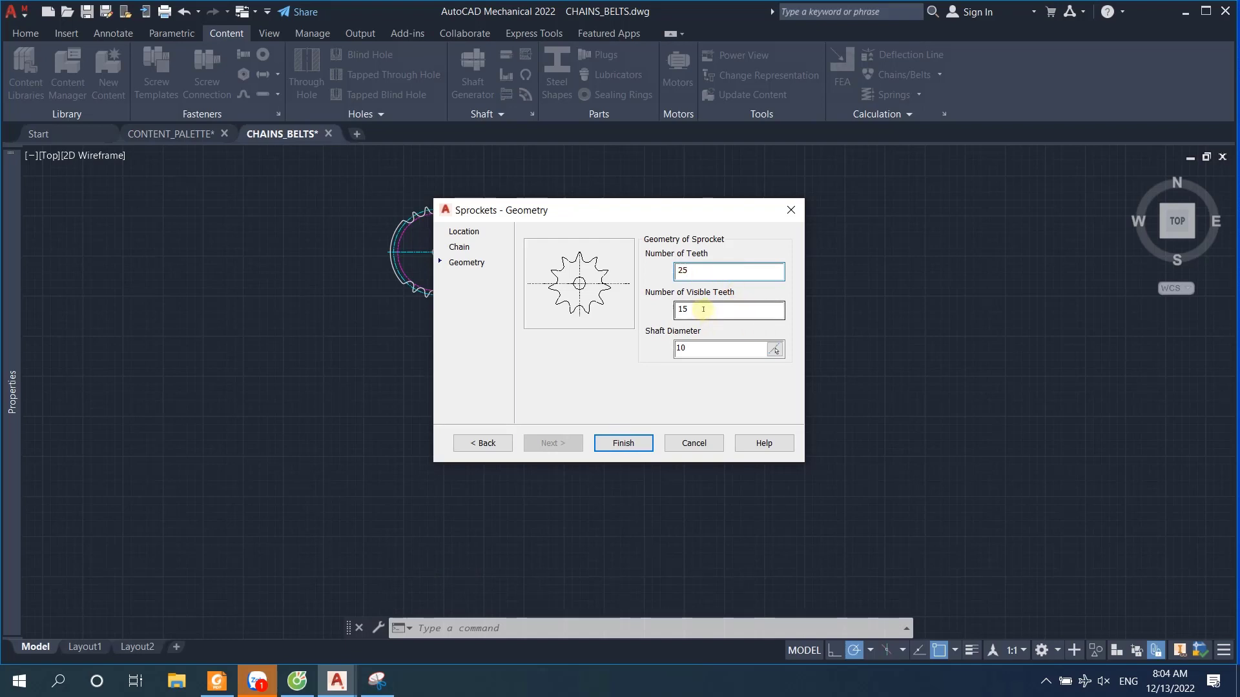
pyautogui.doubleClick(702, 309)
pyautogui.write('18')
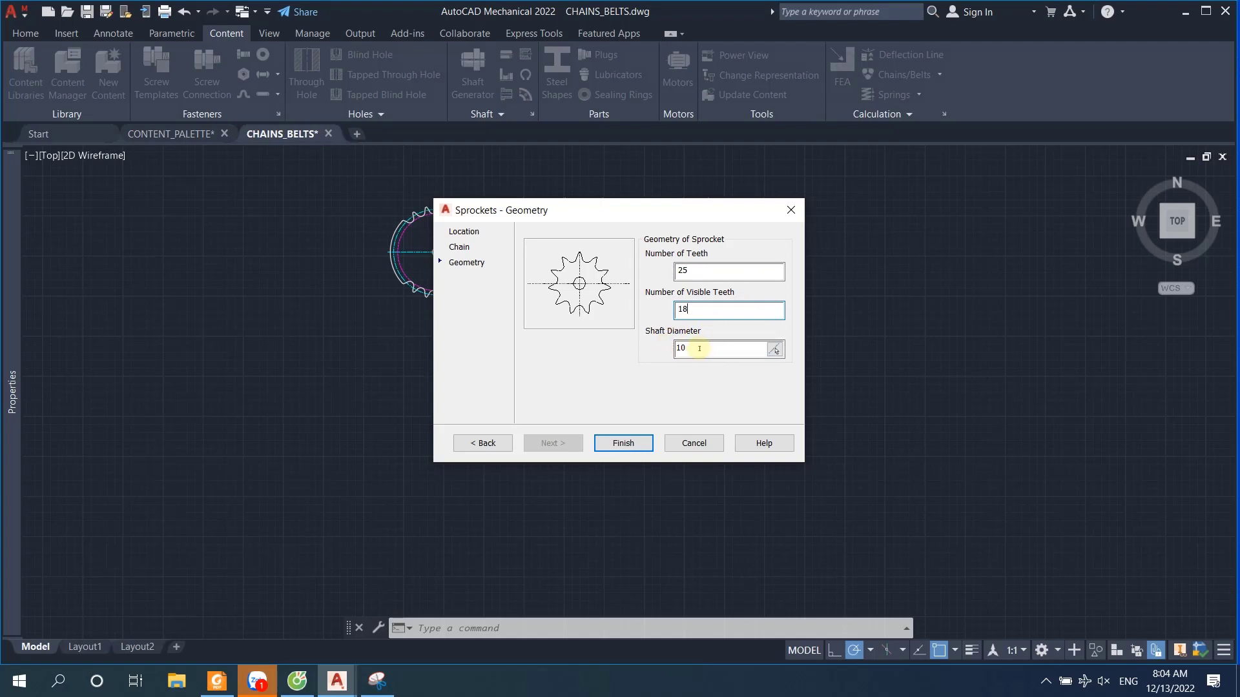
pyautogui.click(623, 443)
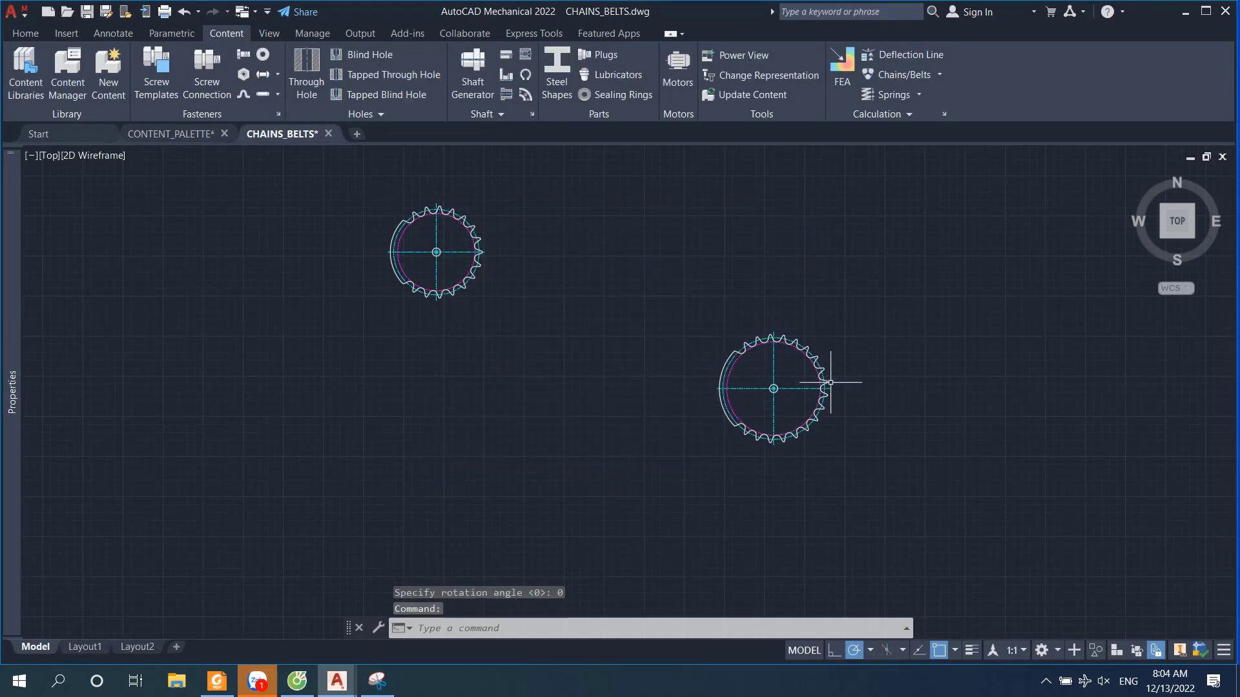
# Step: Frame both sprockets in view and list the Chains/Belts tools
pyautogui.moveTo(796, 378)
pyautogui.mouseDown(button='middle')
pyautogui.moveTo(827, 416)
pyautogui.moveTo(897, 456)
pyautogui.mouseUp(button='middle')
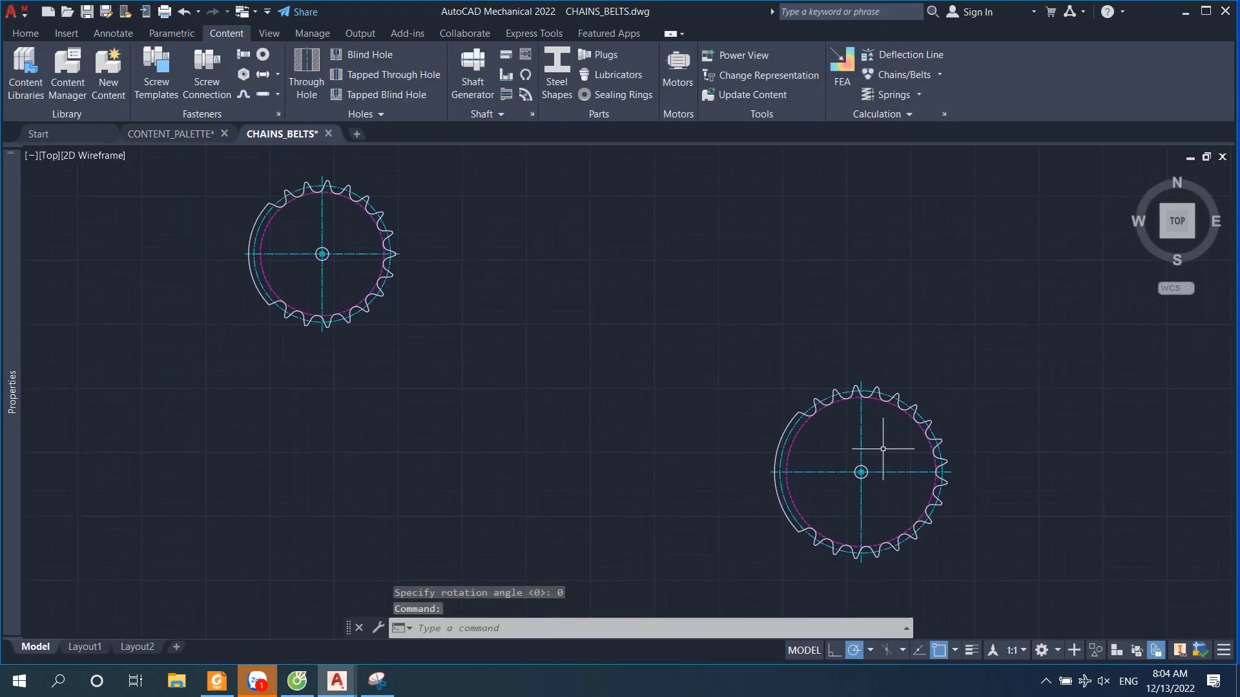
pyautogui.scroll(-2, 811, 351)
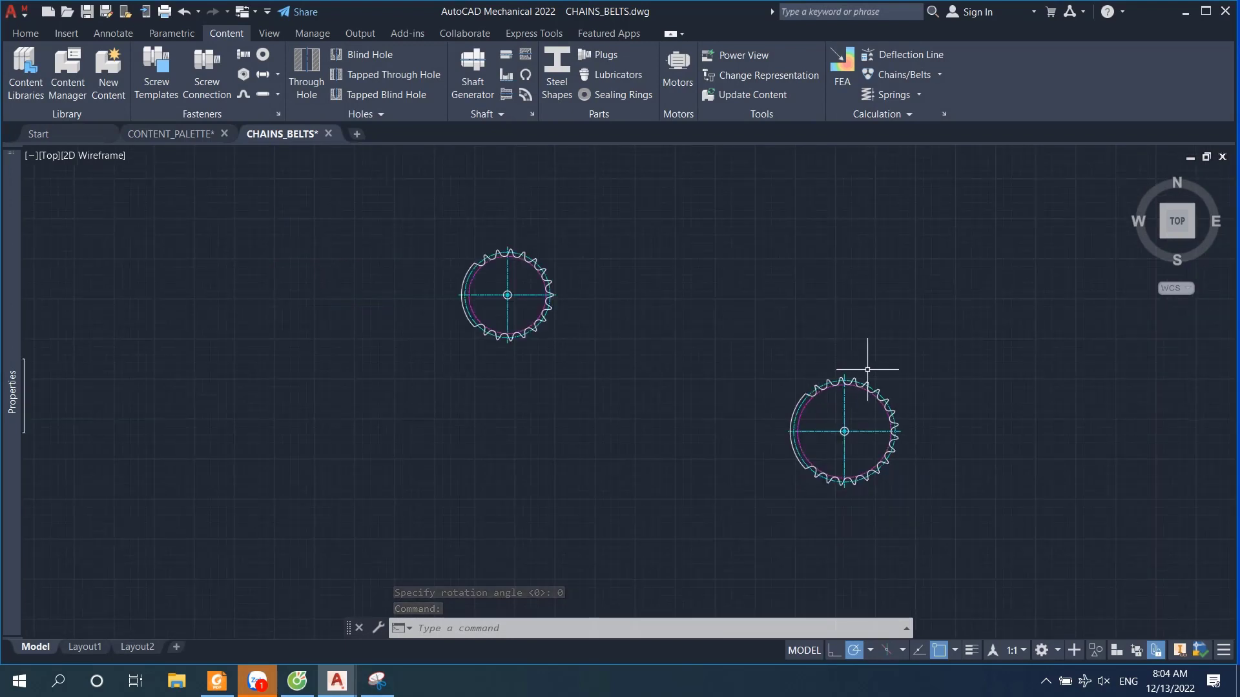
pyautogui.moveTo(870, 348); pyautogui.dragTo(787, 333, button='middle')
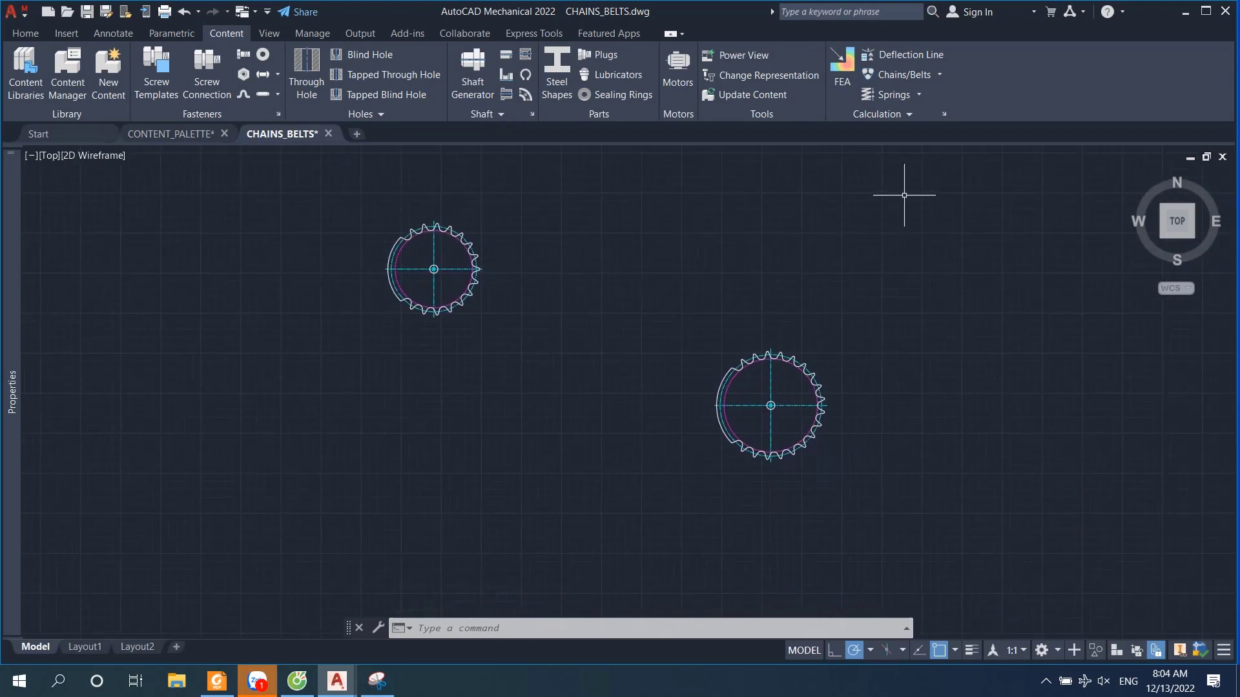
pyautogui.click(919, 97)
pyautogui.click(940, 74)
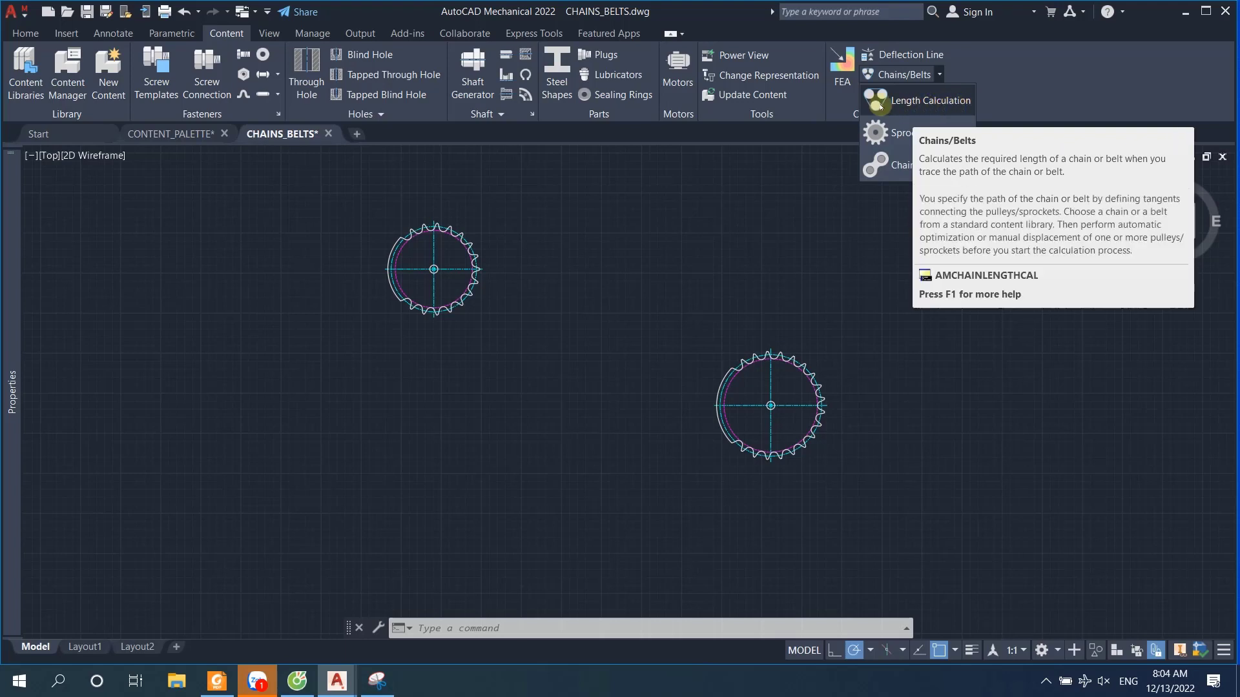
# Step: Start the chain length calculation and draw the upper tangent span between the sprockets
pyautogui.click(947, 102)
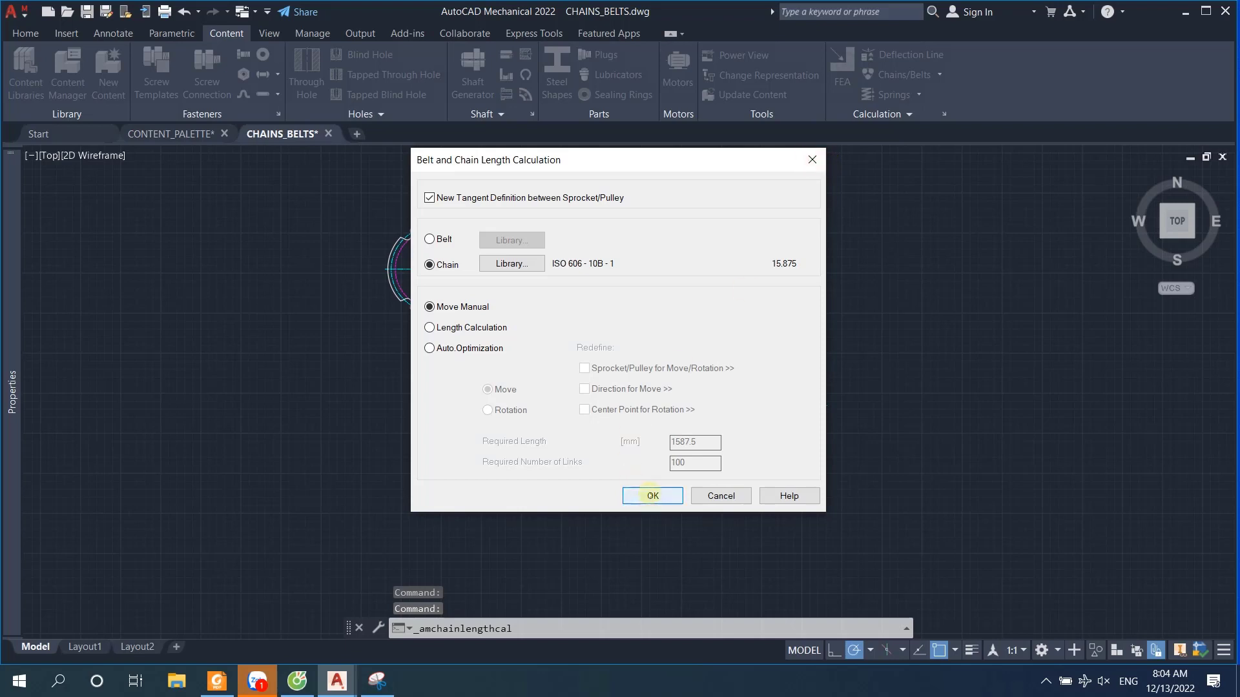
pyautogui.click(652, 495)
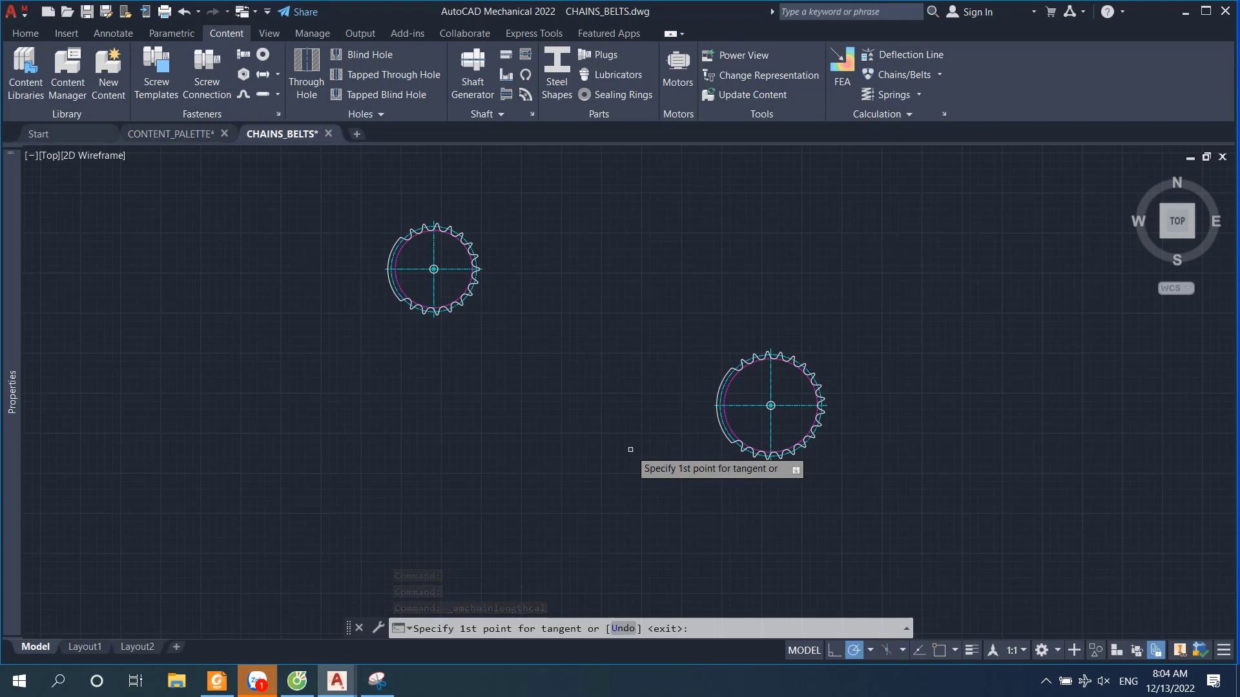
pyautogui.scroll(5, 462, 223)
pyautogui.scroll(2, 439, 235)
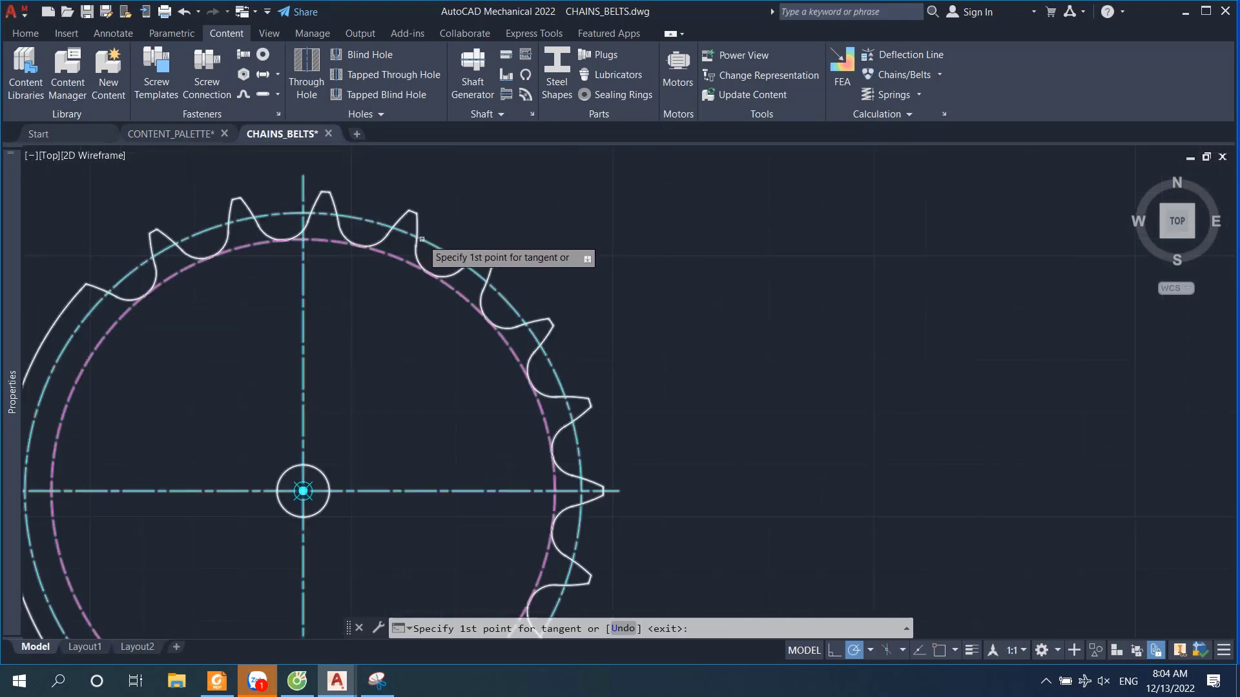
pyautogui.click(422, 240)
pyautogui.scroll(-5, 421, 240)
pyautogui.scroll(-2, 428, 265)
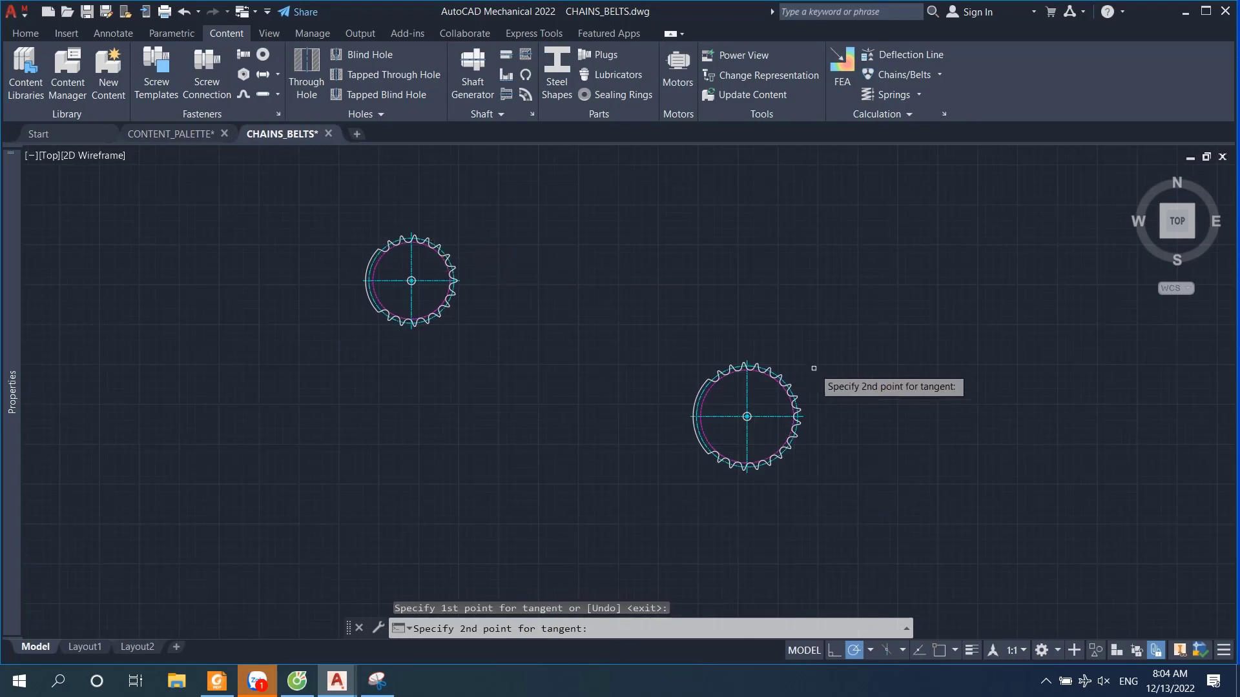
pyautogui.scroll(4, 769, 378)
pyautogui.scroll(2, 785, 372)
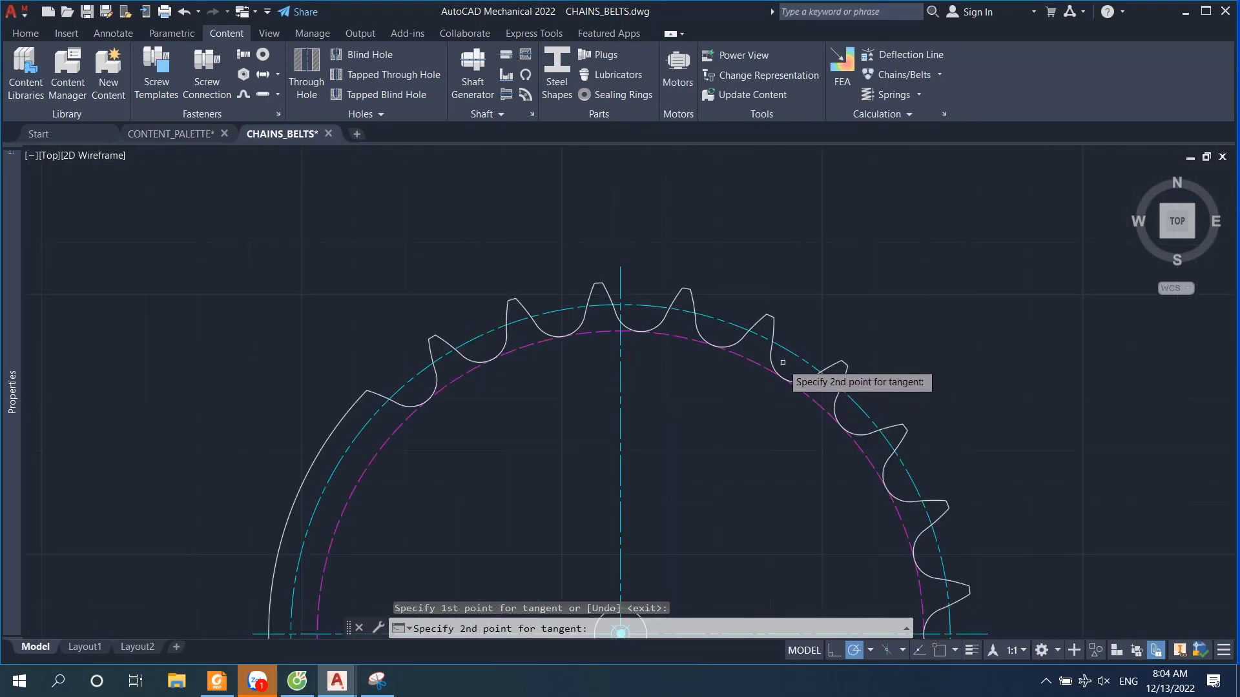
pyautogui.click(740, 332)
# Step: Draw the lower tangent span, completing the 80-link, 1272.5636 mm chain polyline
pyautogui.scroll(-5, 736, 349)
pyautogui.scroll(-2, 465, 273)
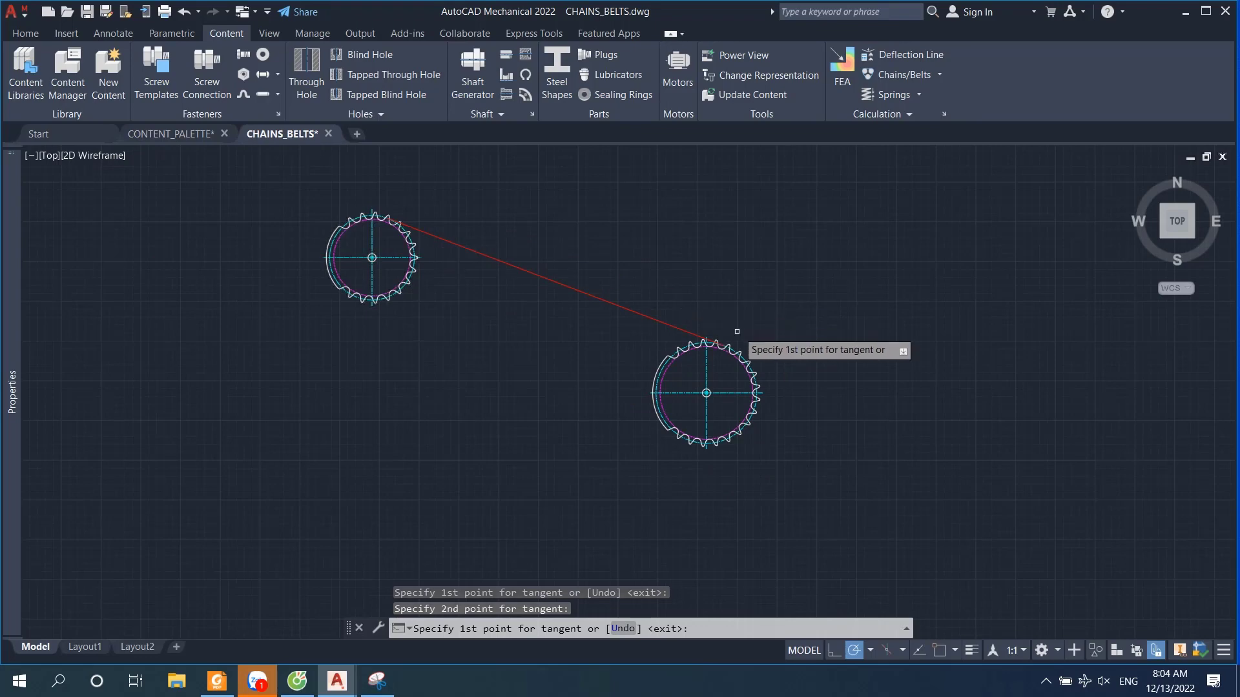
pyautogui.scroll(8, 678, 445)
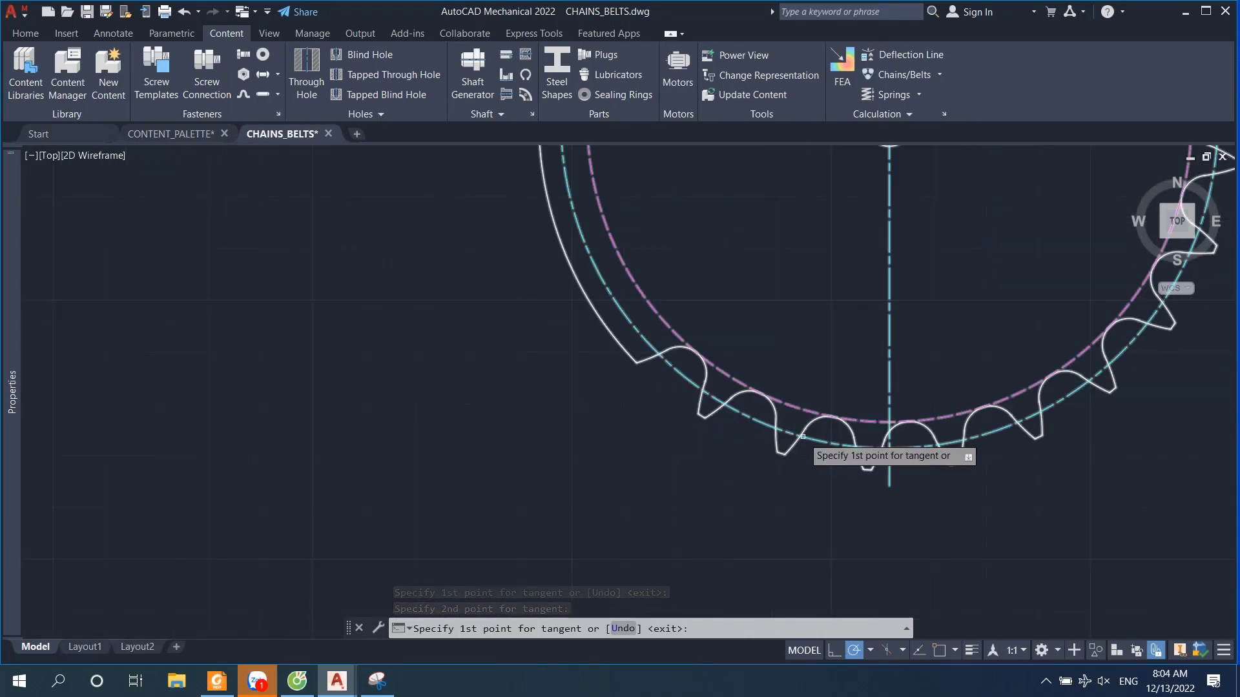
pyautogui.click(804, 437)
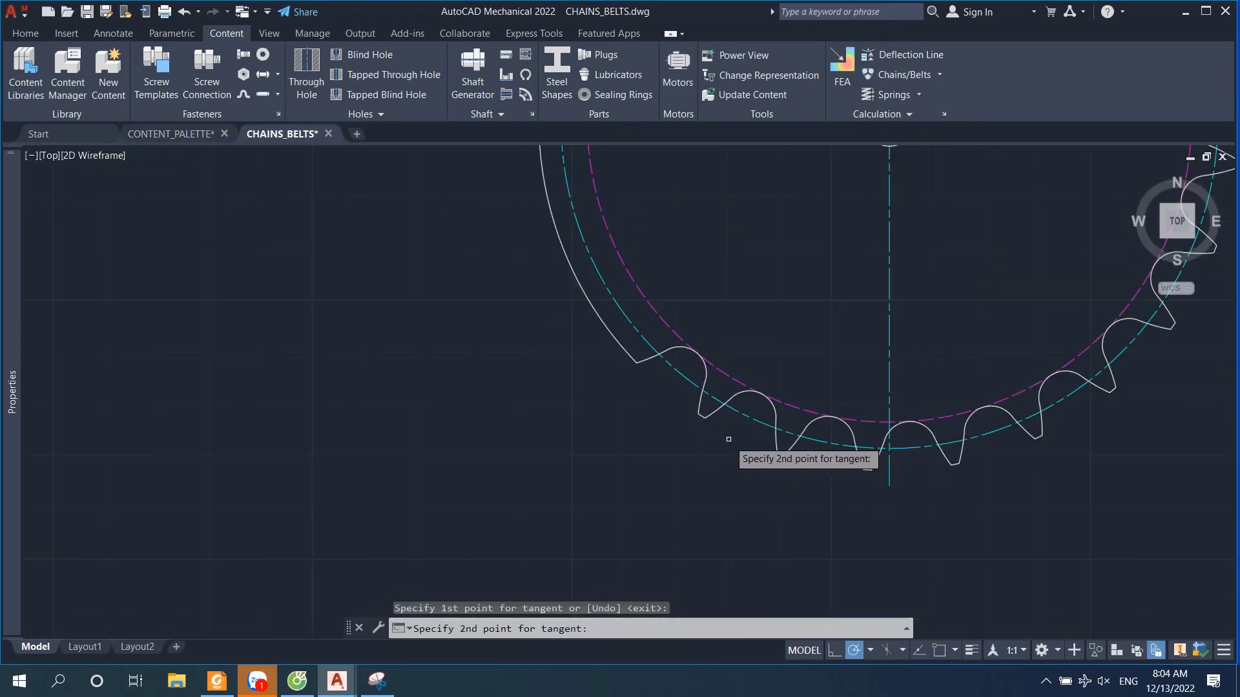
pyautogui.scroll(-8, 728, 439)
pyautogui.scroll(8, 517, 342)
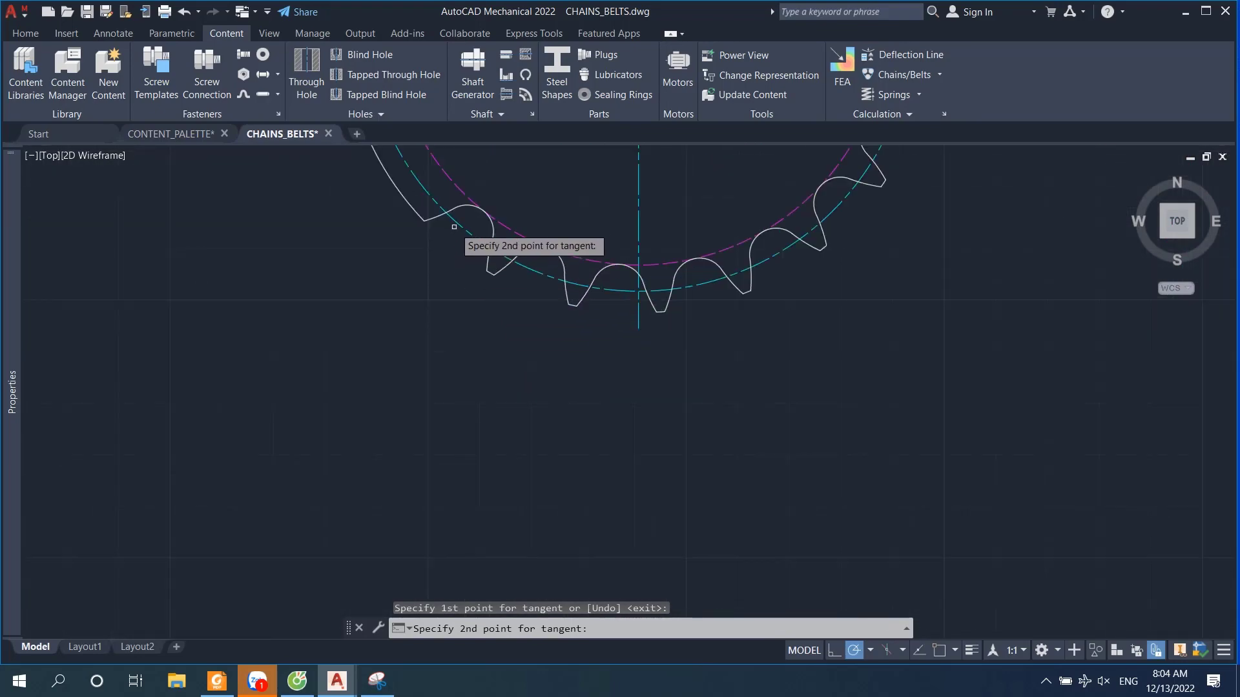
pyautogui.click(525, 269)
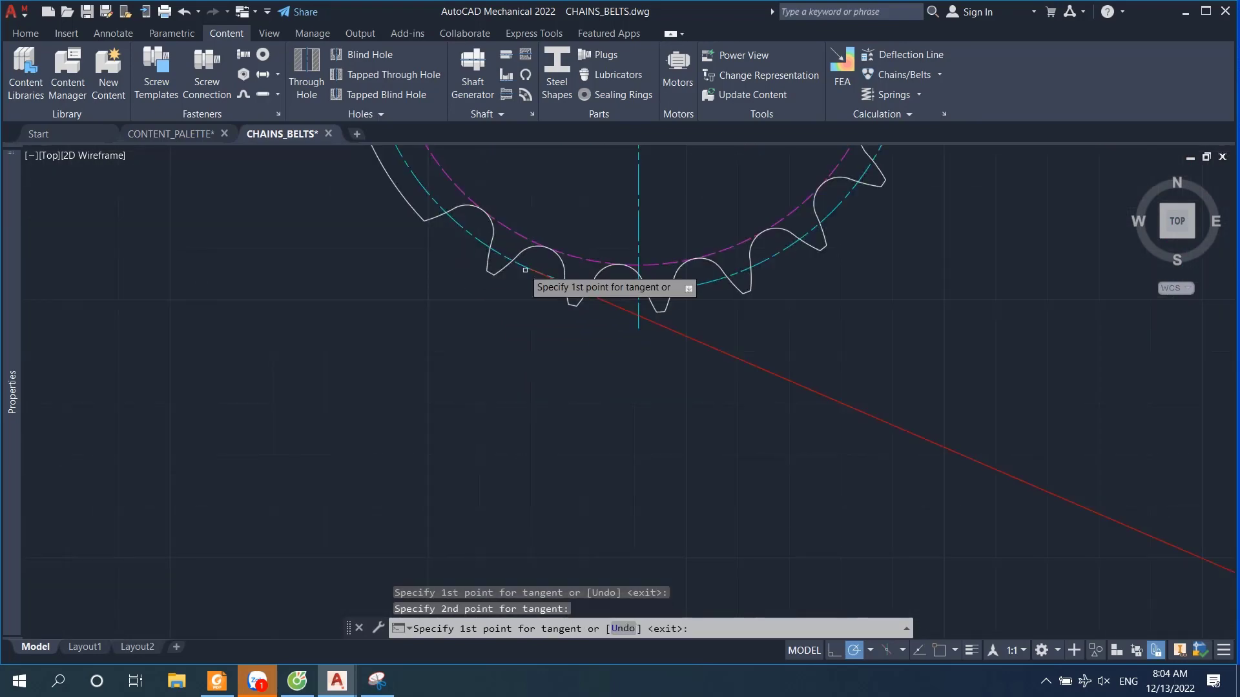
pyautogui.scroll(-8, 639, 349)
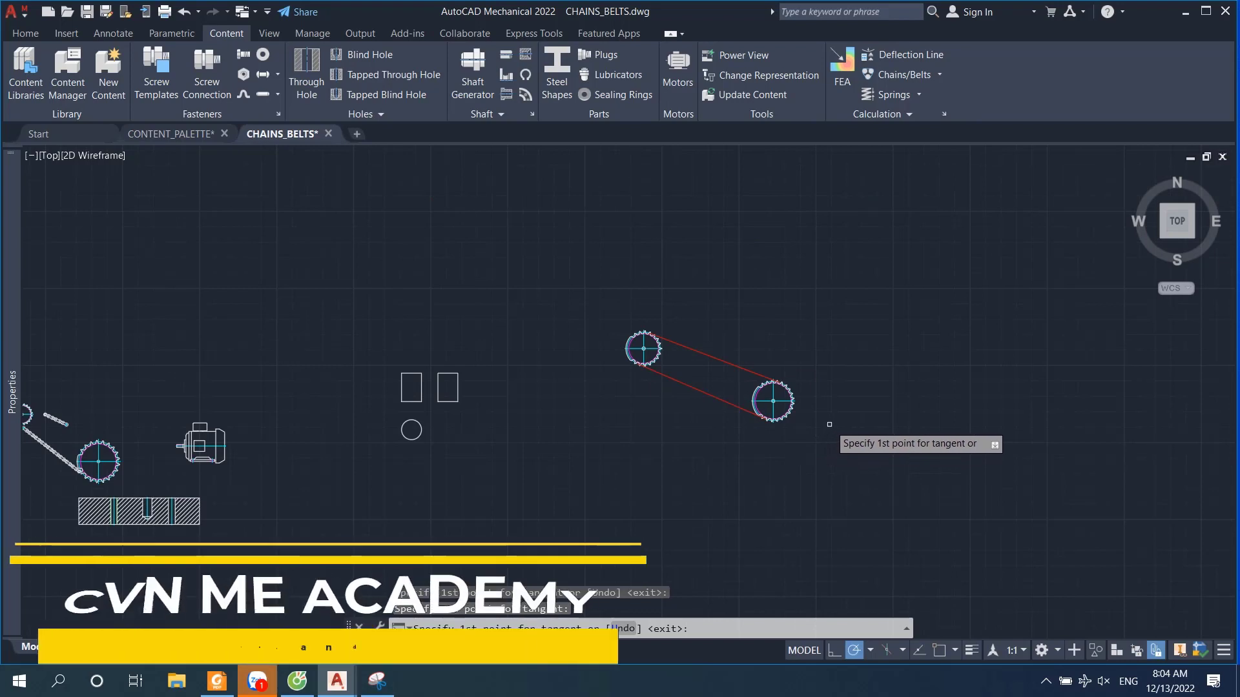
pyautogui.scroll(7, 829, 424)
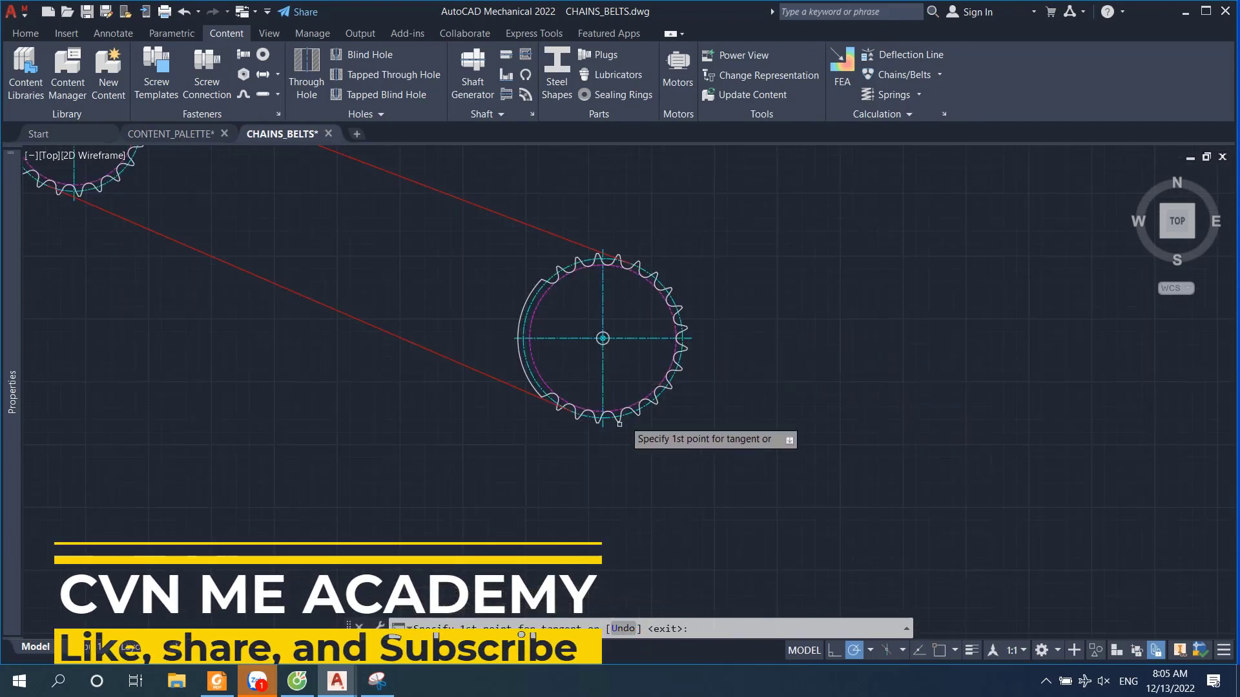
pyautogui.moveTo(473, 385); pyautogui.dragTo(729, 502, button='middle')
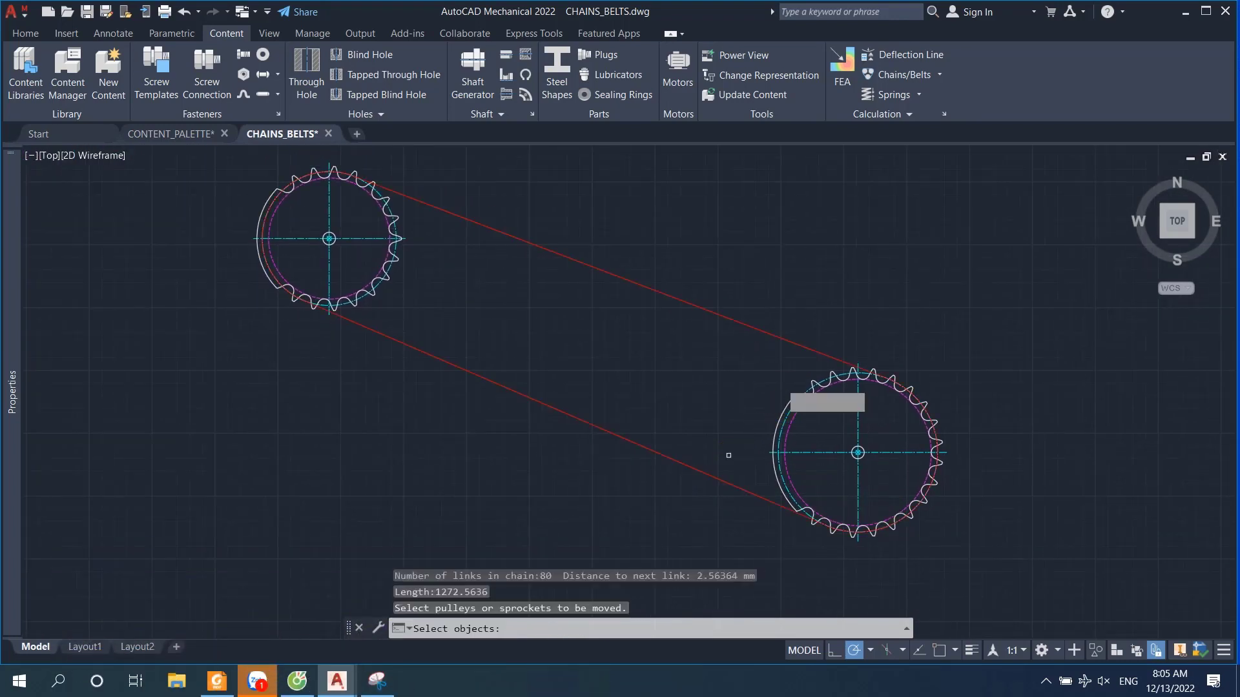
# Step: Start Chain/Belt Links with Chains on the upper polyline, beginning near the small sprocket
pyautogui.click(800, 346)
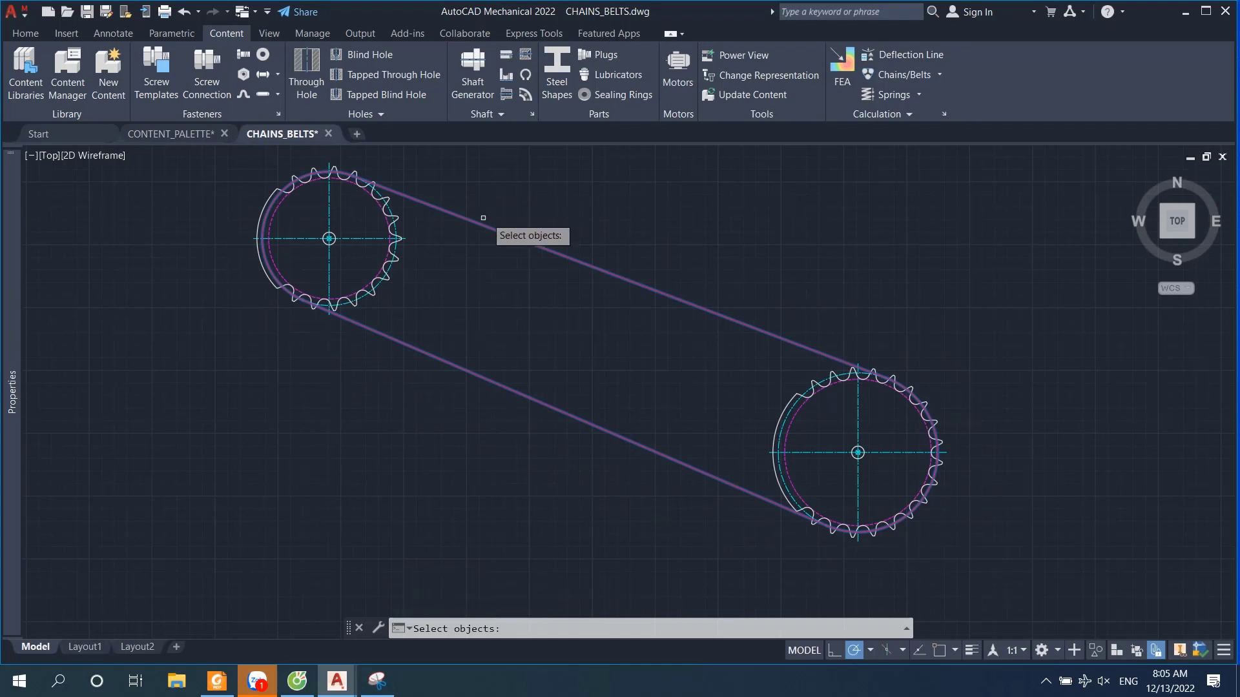
pyautogui.click(941, 73)
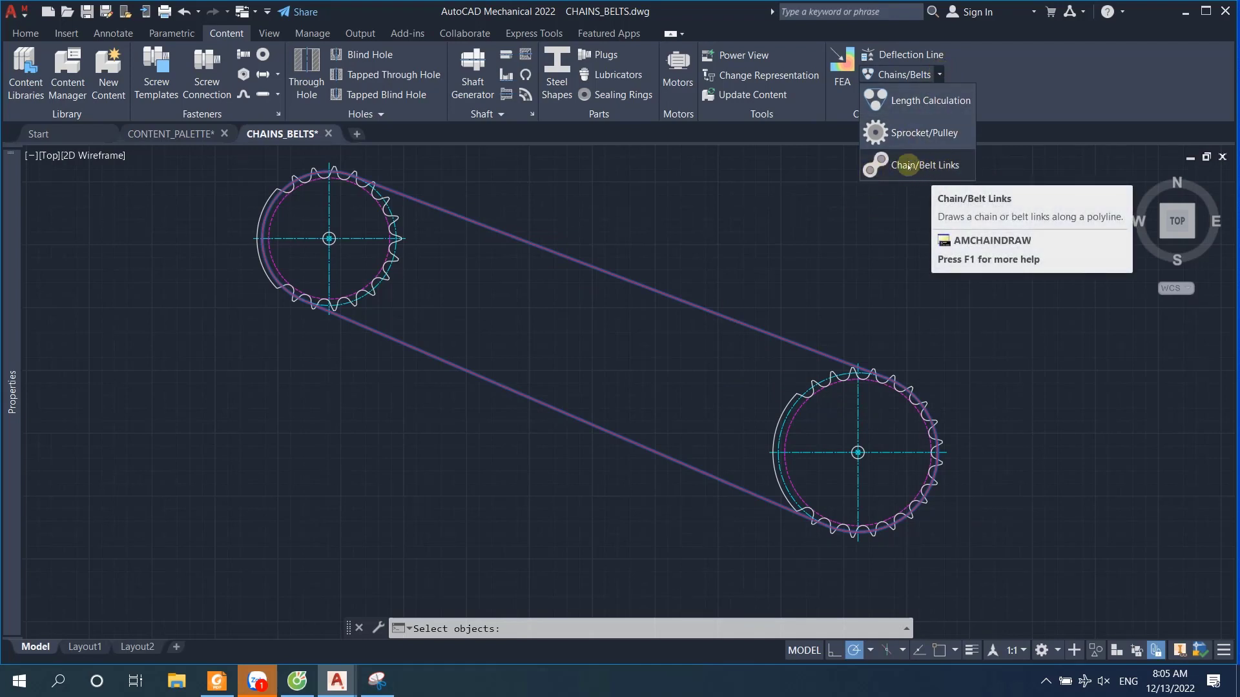
pyautogui.click(908, 166)
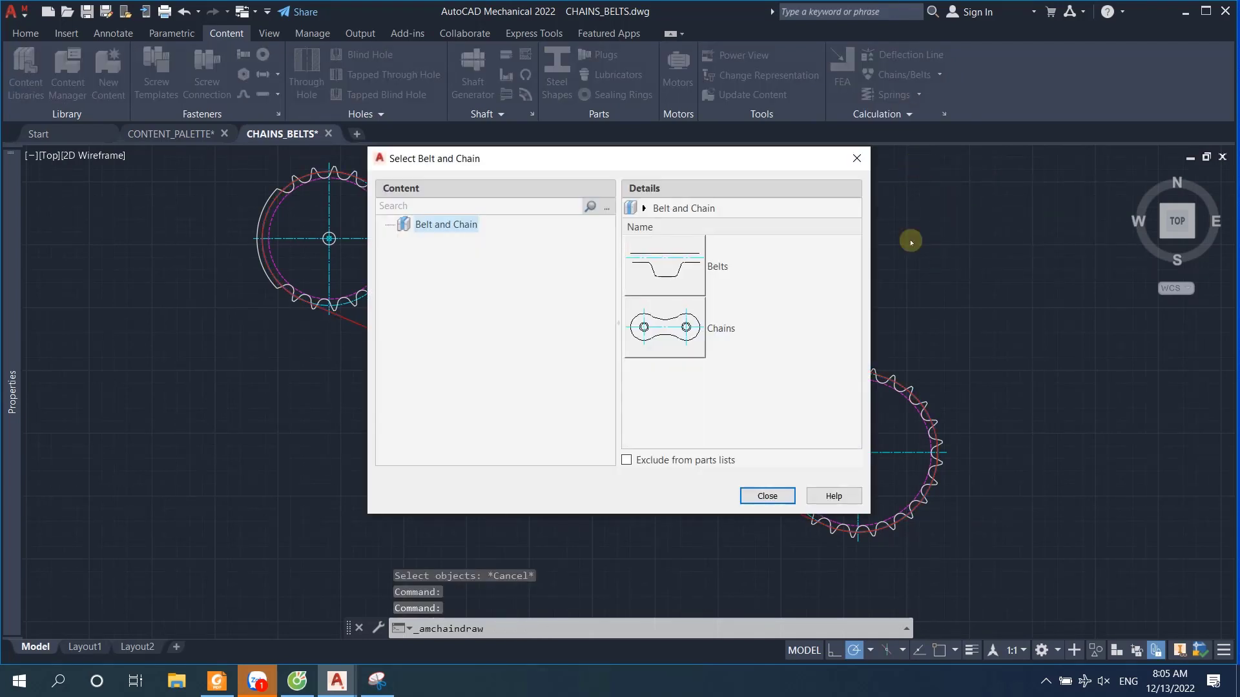
pyautogui.doubleClick(671, 336)
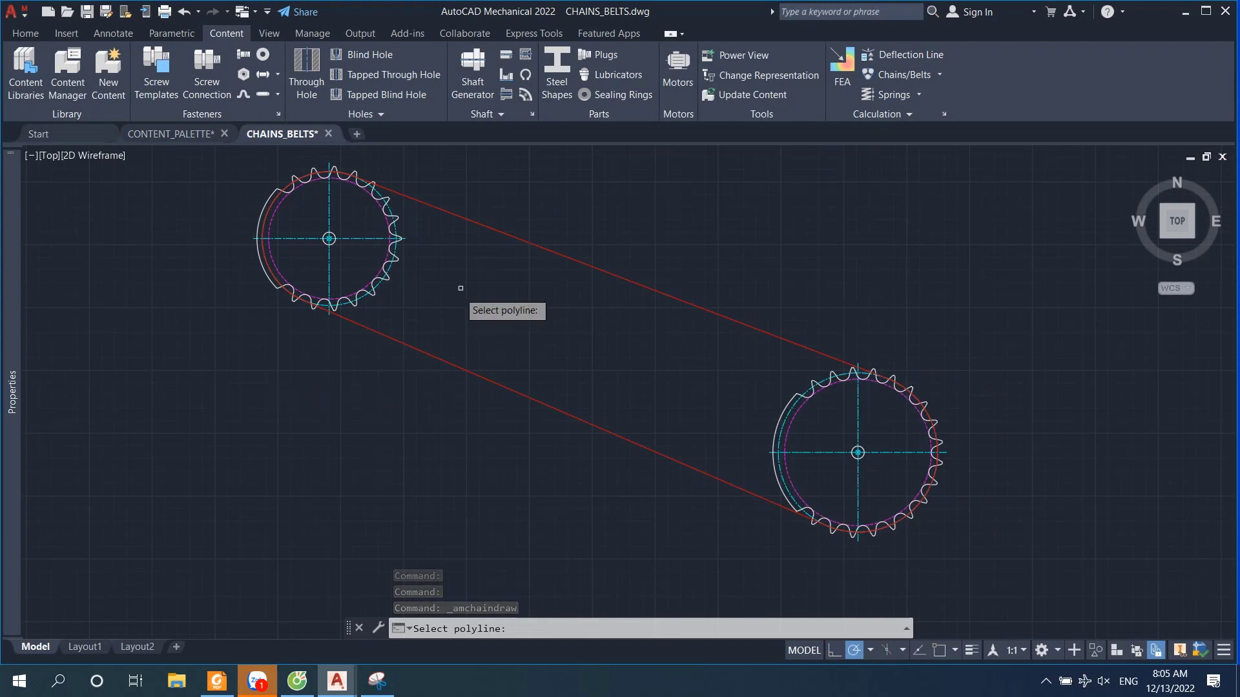
pyautogui.click(600, 266)
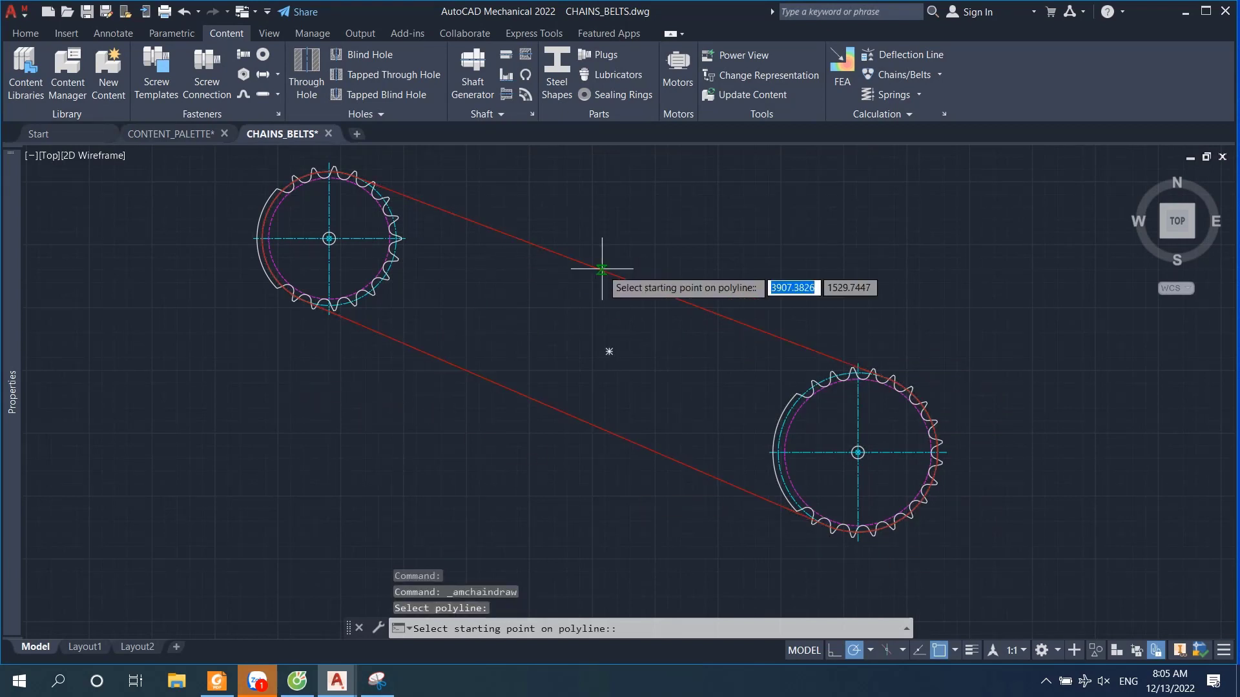
pyautogui.click(455, 629)
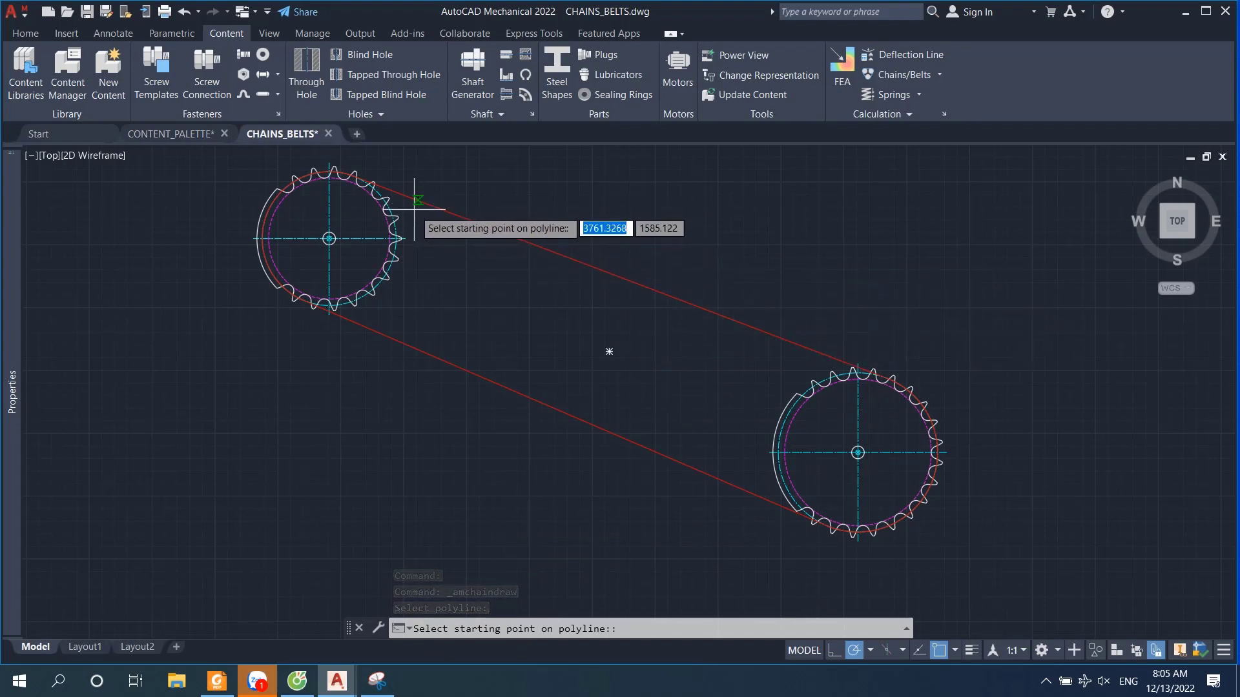
pyautogui.click(416, 199)
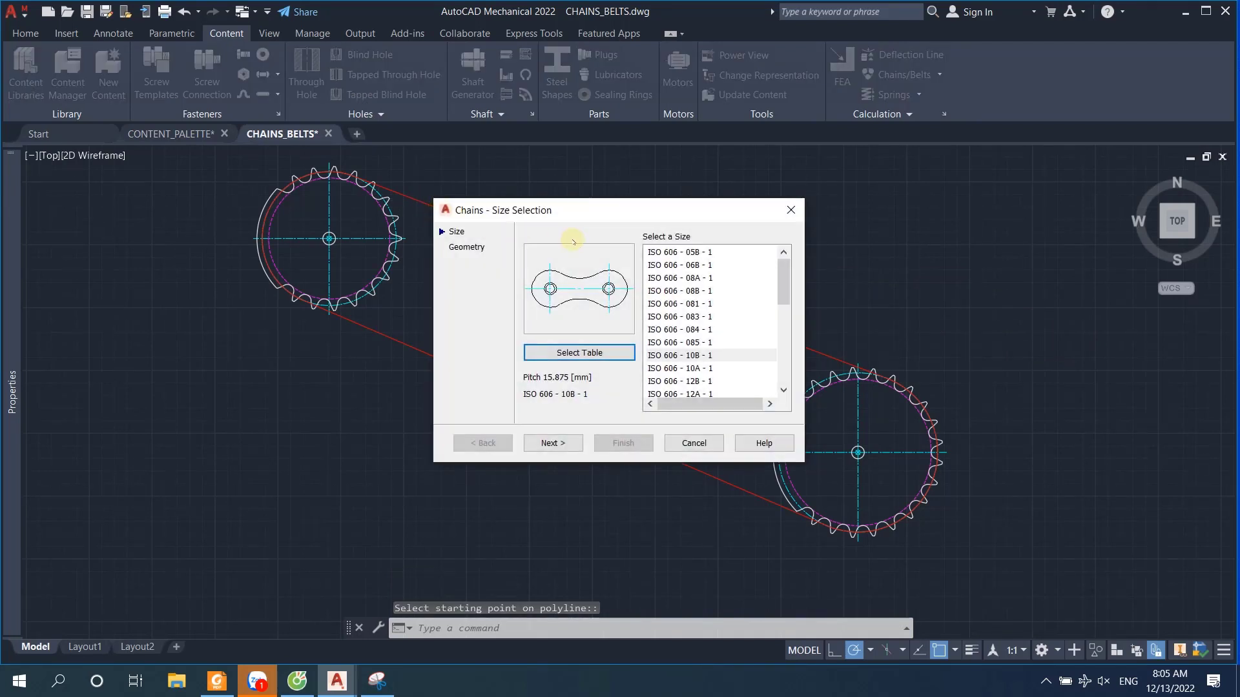
# Step: Place 22 ISO 606 - 10B - 1 links along the upper strand, accepting direction and orientation
pyautogui.click(688, 356)
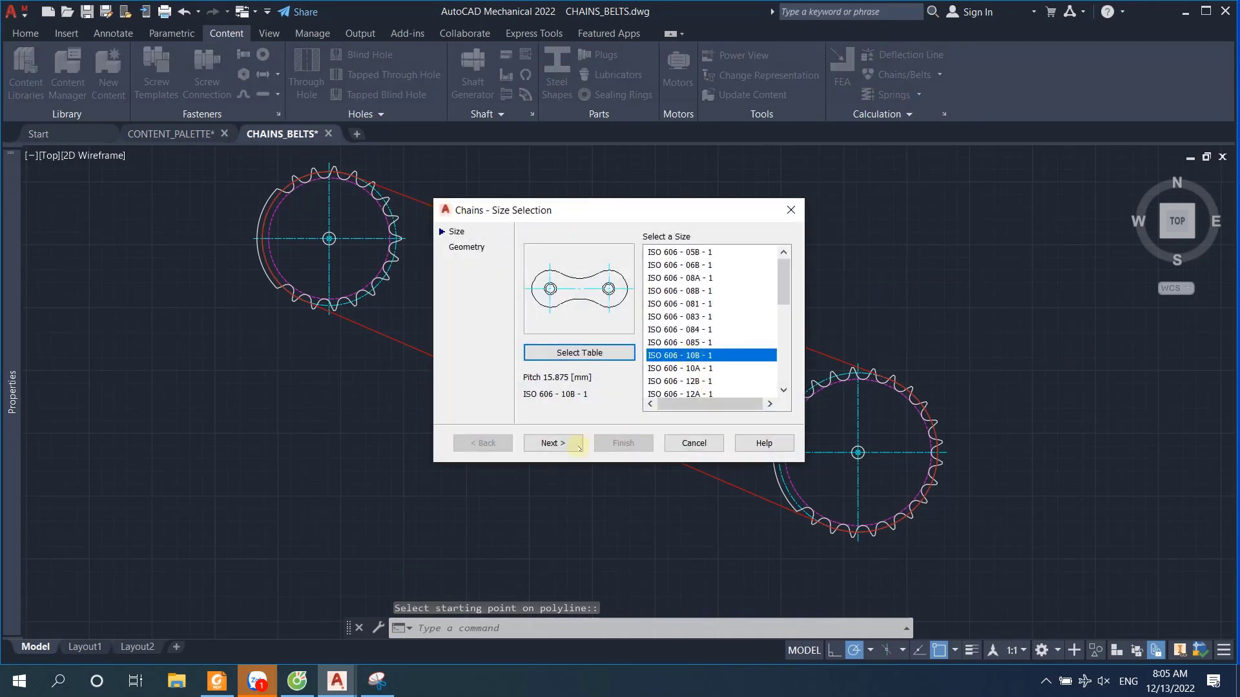
pyautogui.click(553, 443)
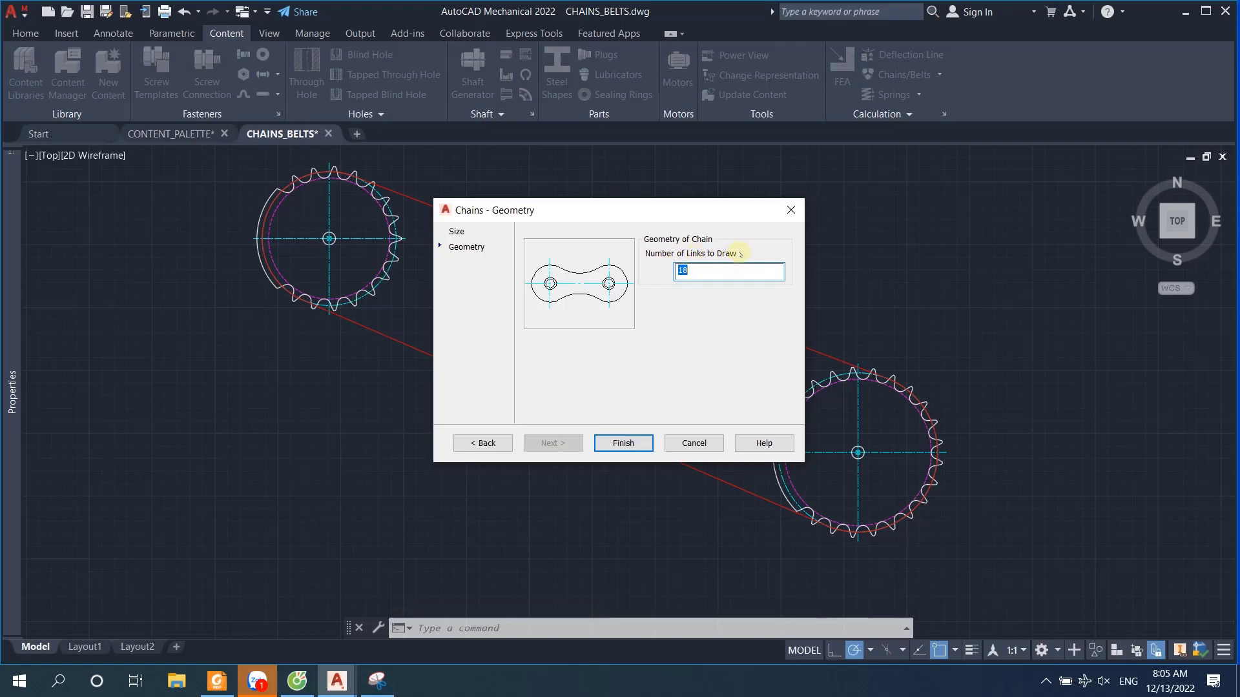
pyautogui.moveTo(619, 208); pyautogui.dragTo(409, 343)
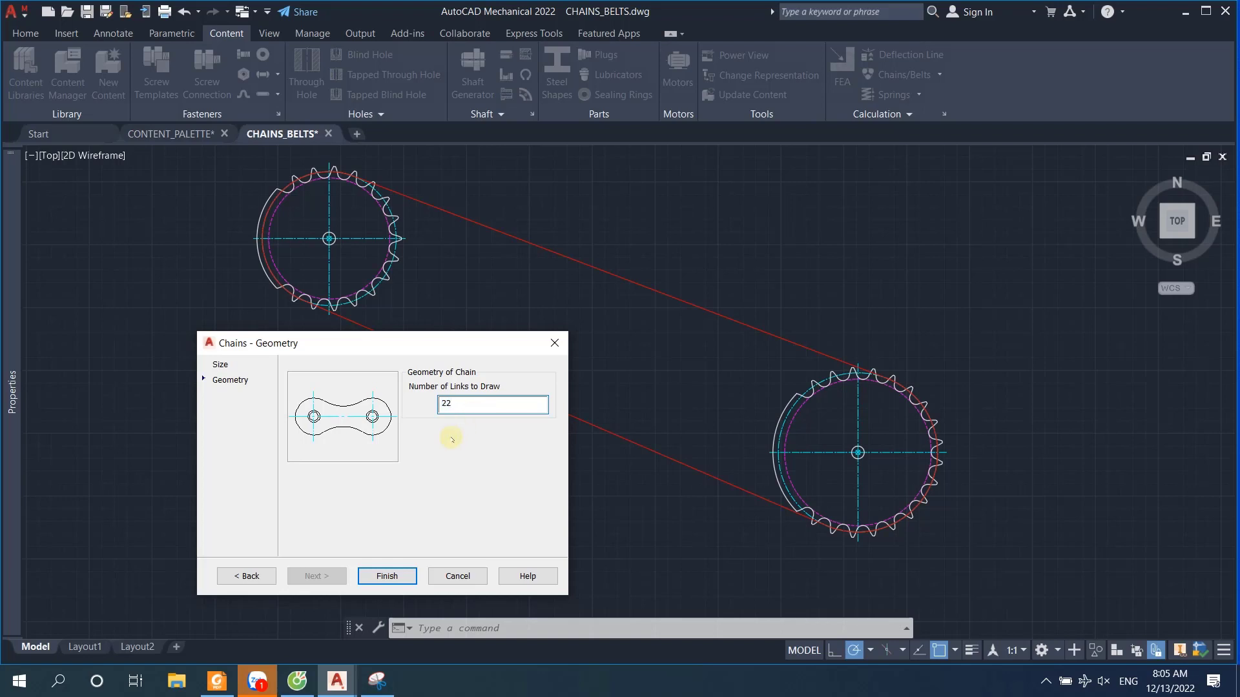
pyautogui.click(395, 576)
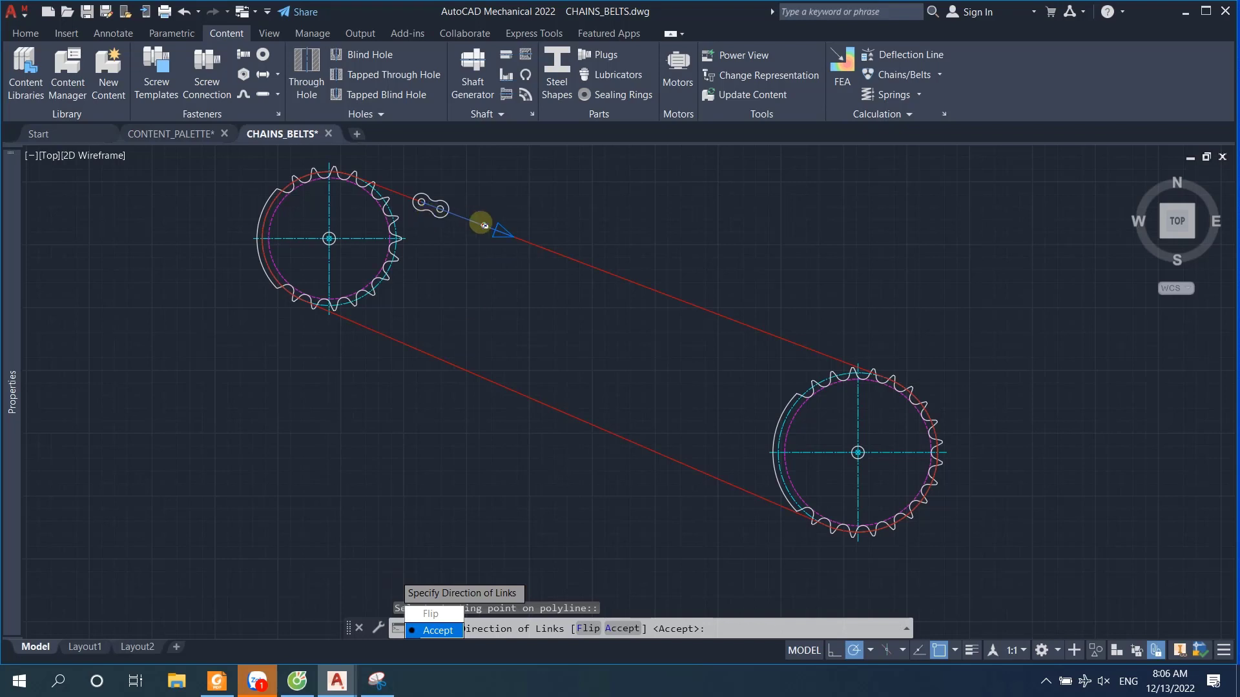
pyautogui.click(445, 630)
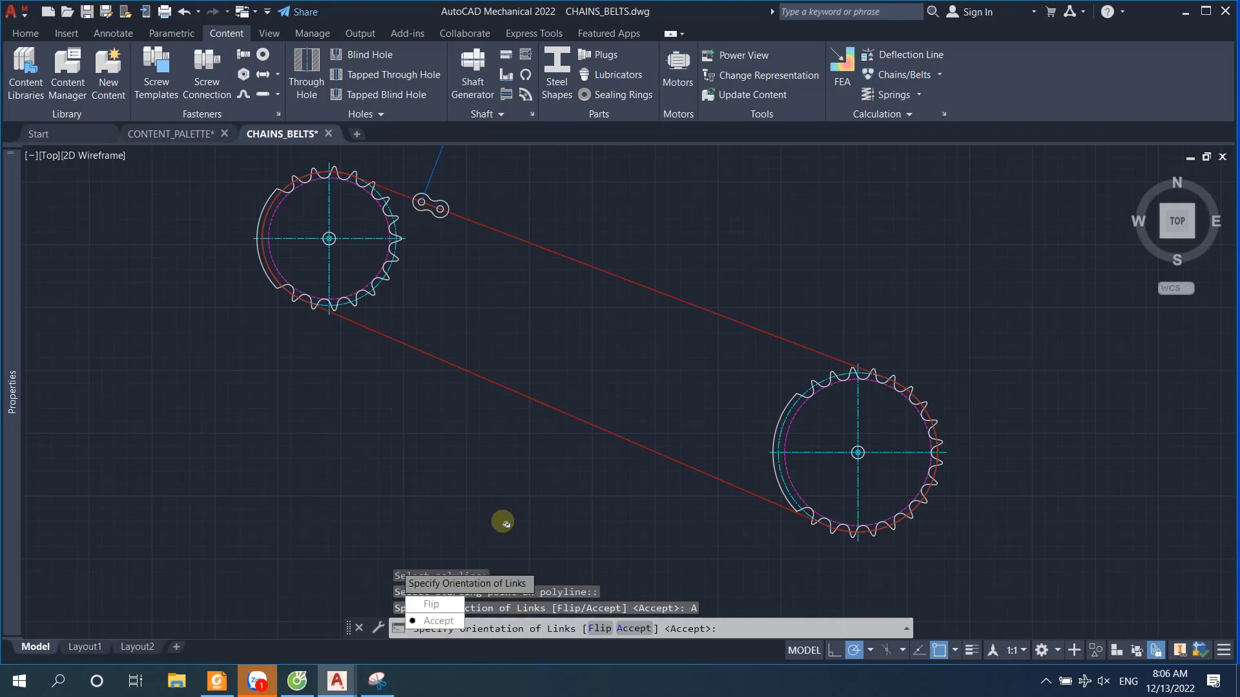
pyautogui.click(436, 621)
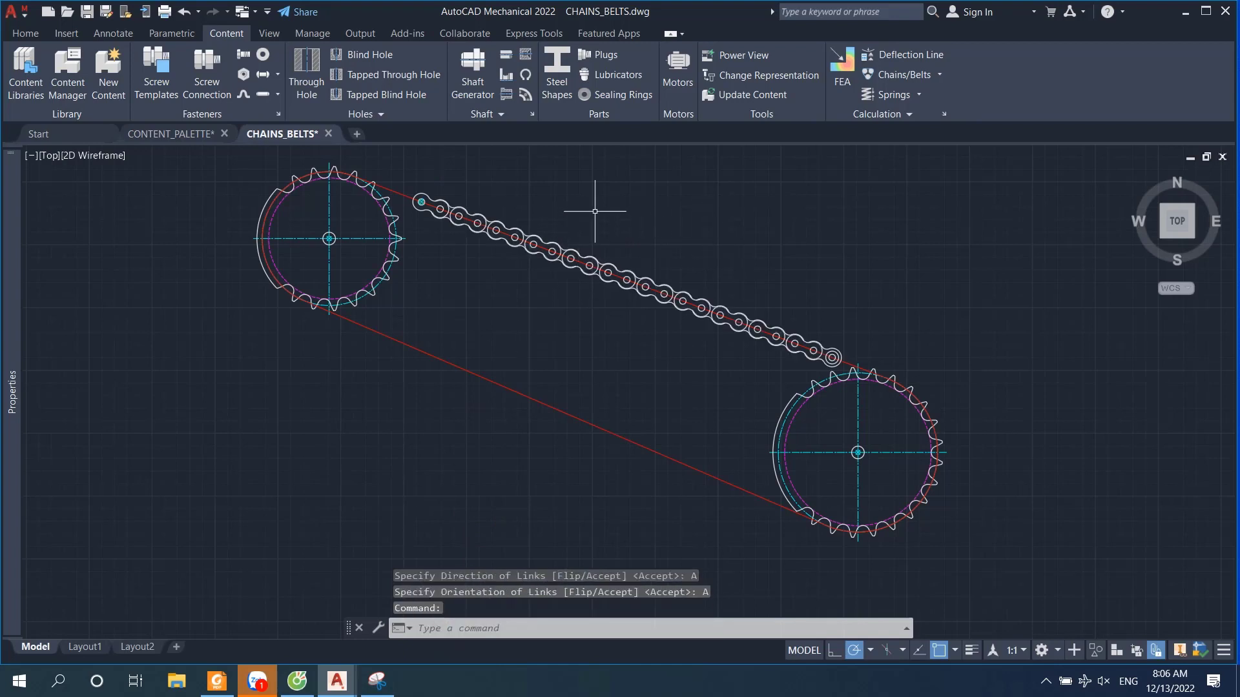
pyautogui.scroll(2, 594, 211)
pyautogui.moveTo(589, 207); pyautogui.dragTo(545, 235, button='middle')
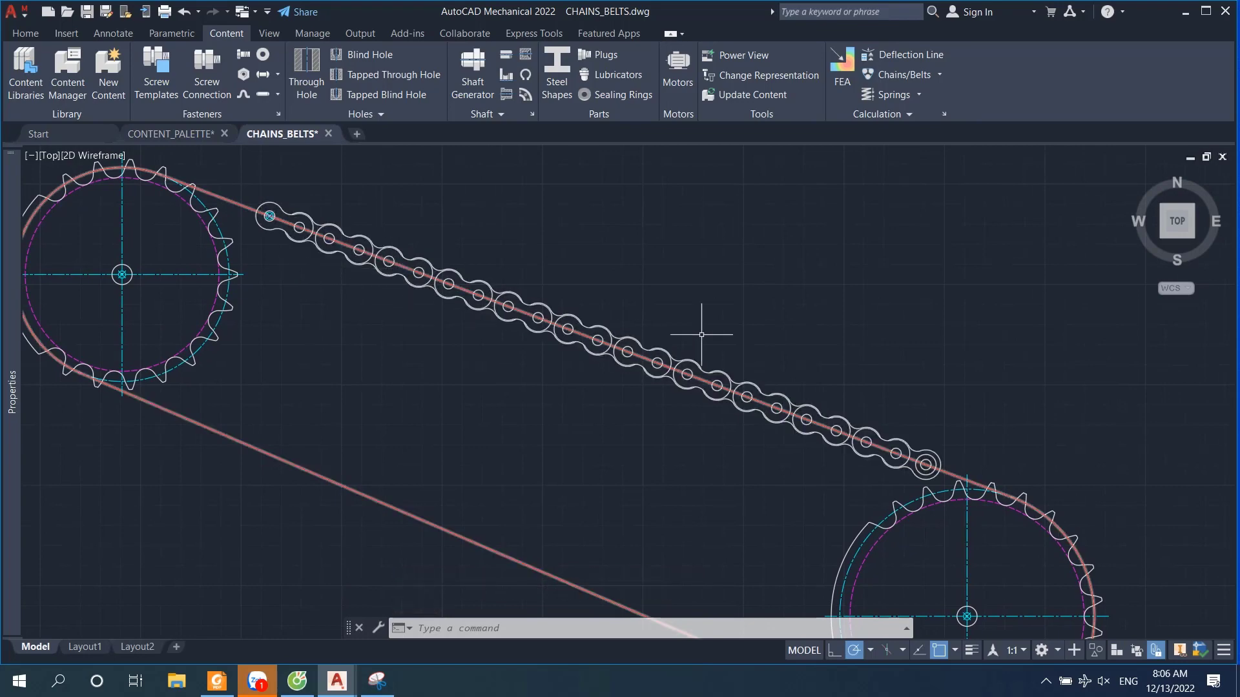
pyautogui.scroll(-2, 910, 455)
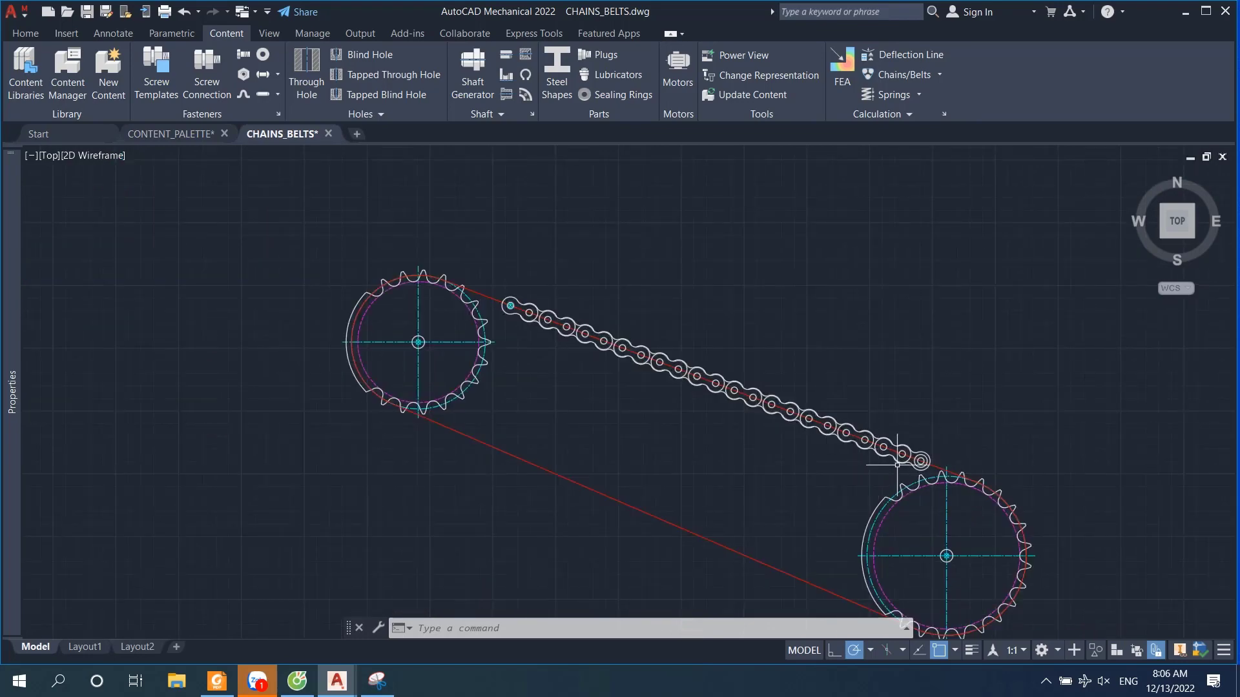
pyautogui.moveTo(898, 464); pyautogui.dragTo(815, 379, button='middle')
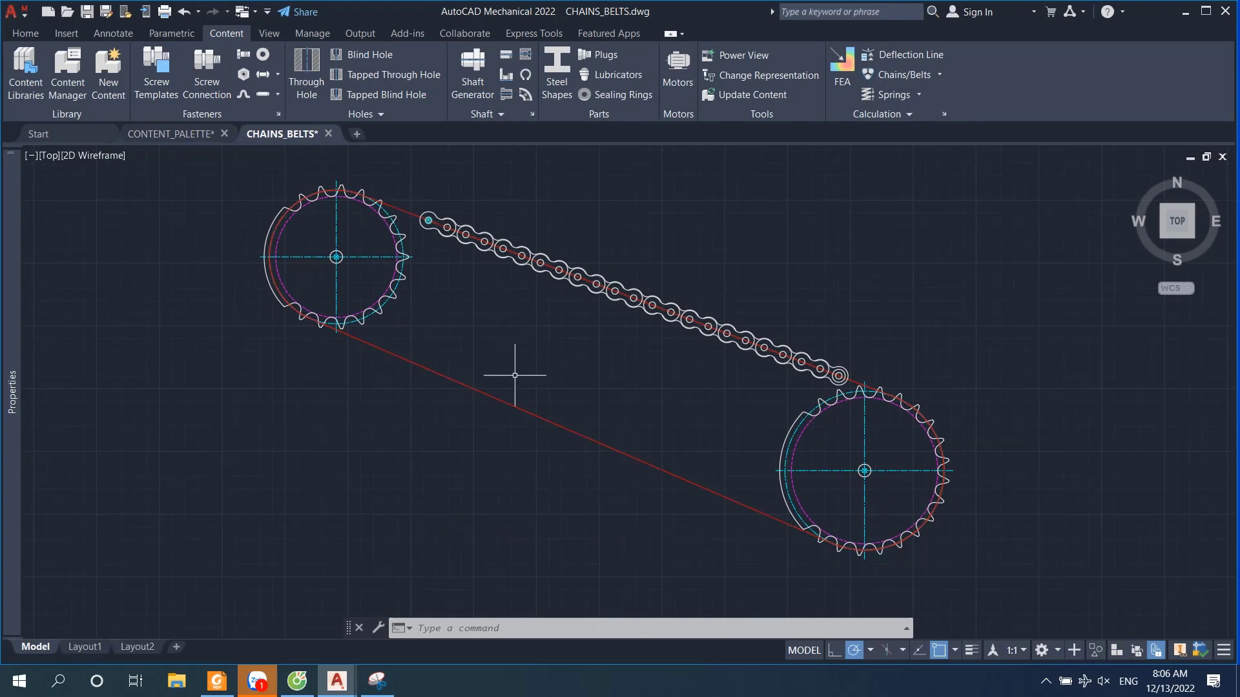
pyautogui.scroll(-3, 512, 365)
pyautogui.moveTo(512, 354); pyautogui.dragTo(624, 294, button='middle')
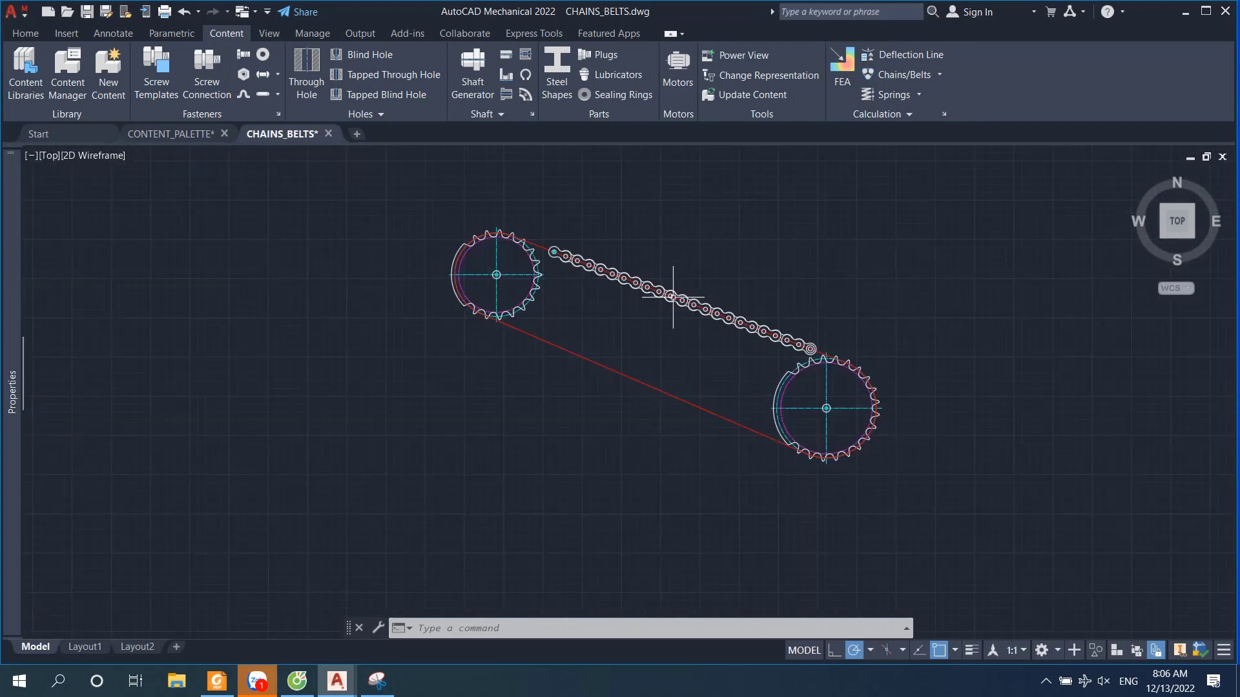